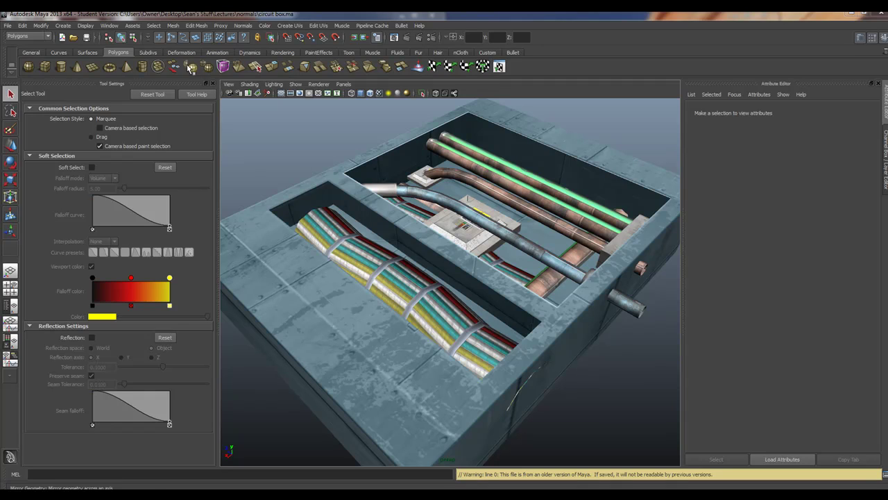
Hide the tool settings panel and orbit the perspective camera around the circuit box.
{"action": "left_click", "coordinate": [213, 84]}
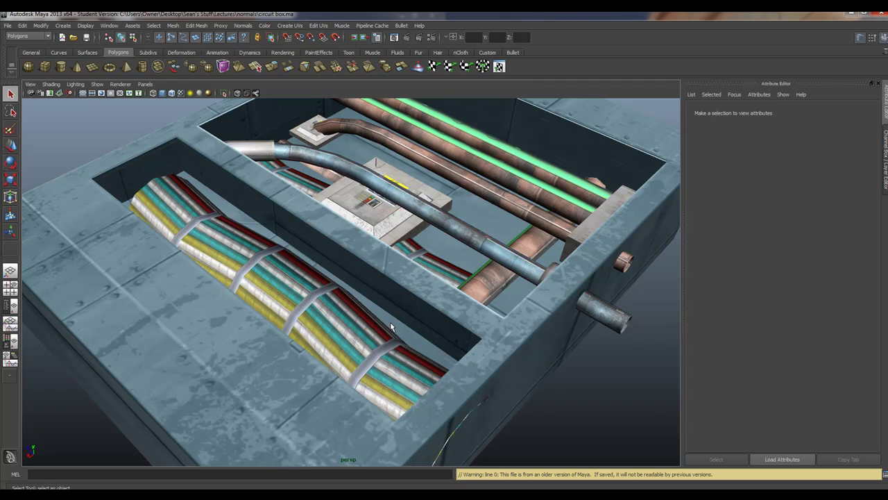
{"action": "scroll", "coordinate": [478, 441], "scroll_direction": "down", "scroll_amount": 3}
{"action": "left_click_drag", "start_coordinate": [478, 441], "coordinate": [271, 298], "text": "alt"}
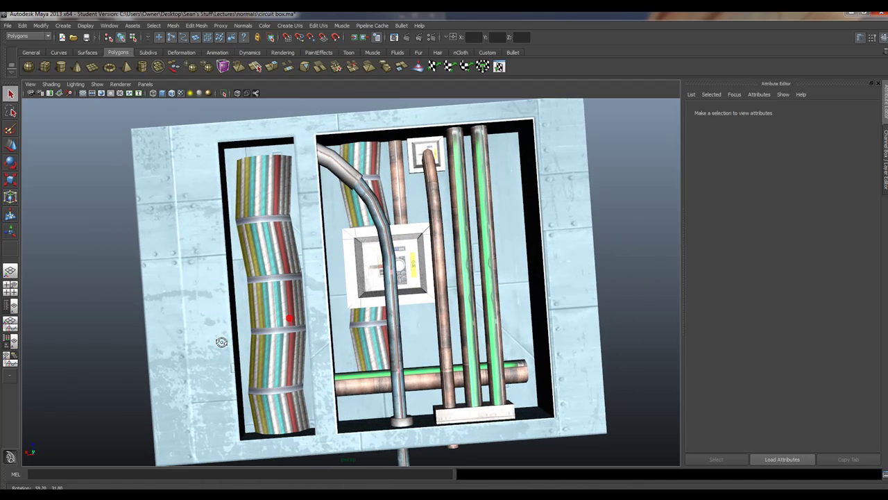
In the front view, select the box's bottom-edge vertices and move them lower.
{"action": "key", "text": "space"}
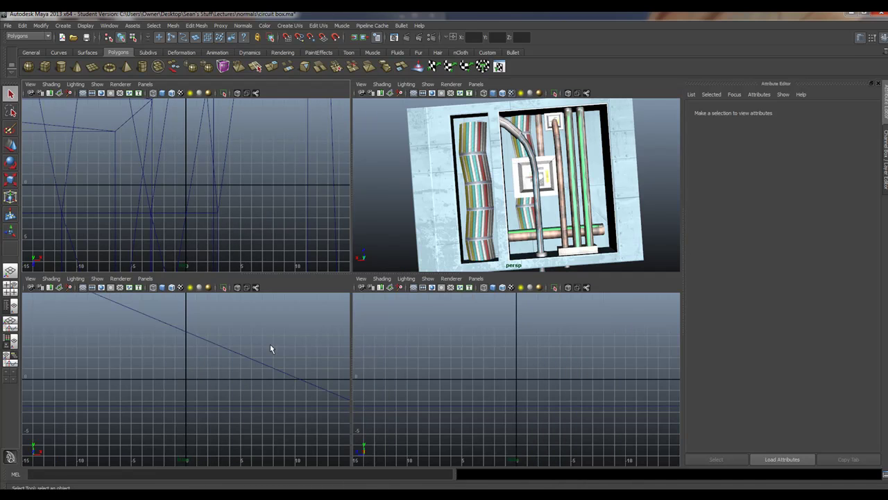
{"action": "key", "text": "space"}
{"action": "key", "text": "space"}
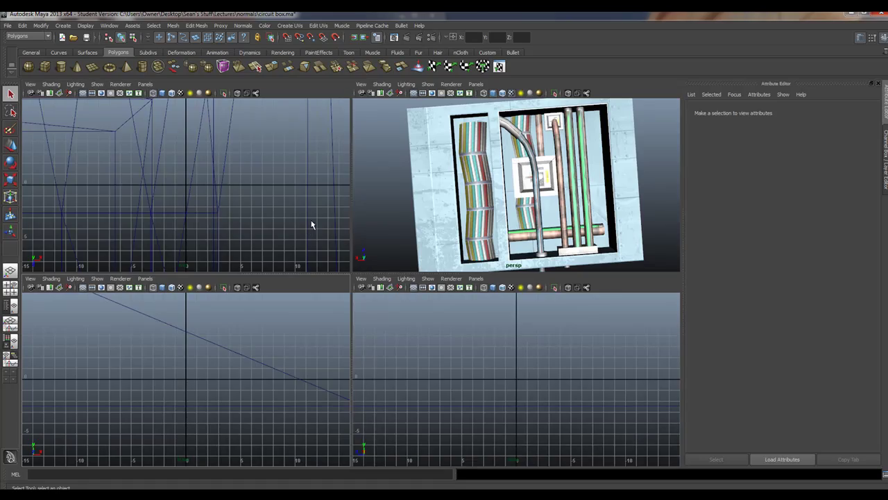
{"action": "right_click_drag", "start_coordinate": [275, 196], "coordinate": [148, 176], "text": "alt"}
{"action": "key", "text": "space"}
{"action": "scroll", "coordinate": [215, 202], "scroll_direction": "down", "scroll_amount": 10}
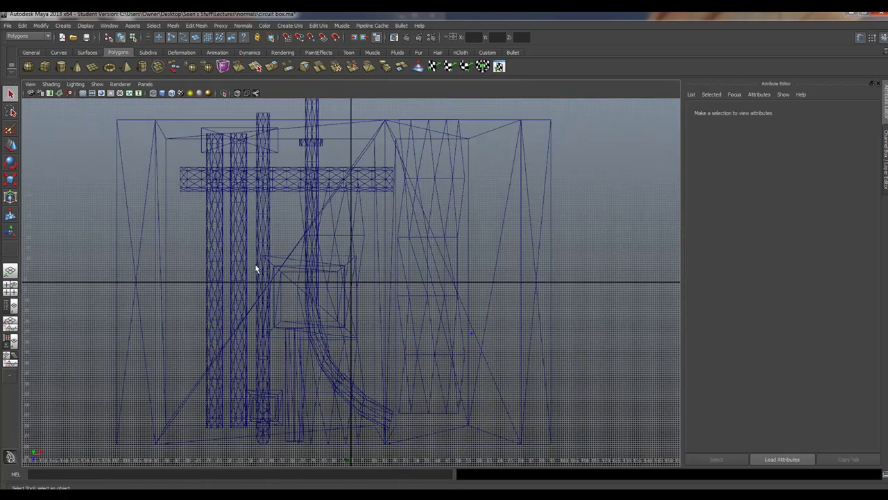
{"action": "scroll", "coordinate": [254, 268], "scroll_direction": "up", "scroll_amount": 5}
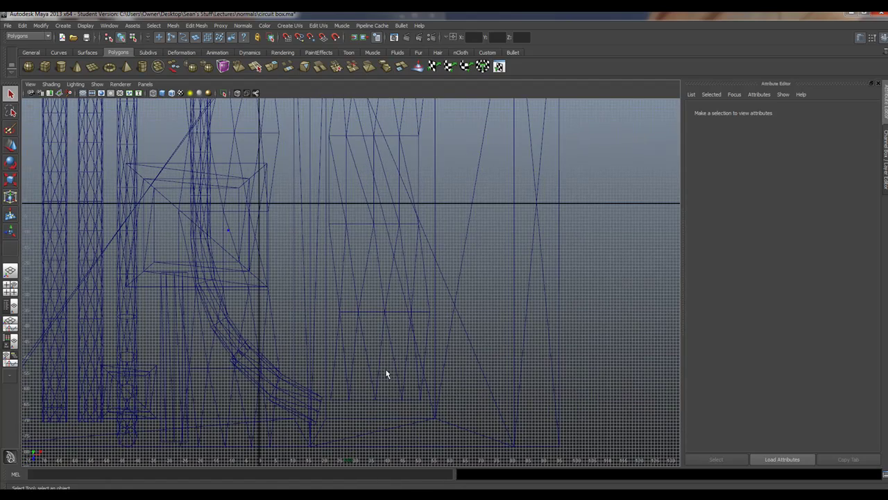
{"action": "left_click", "coordinate": [390, 359]}
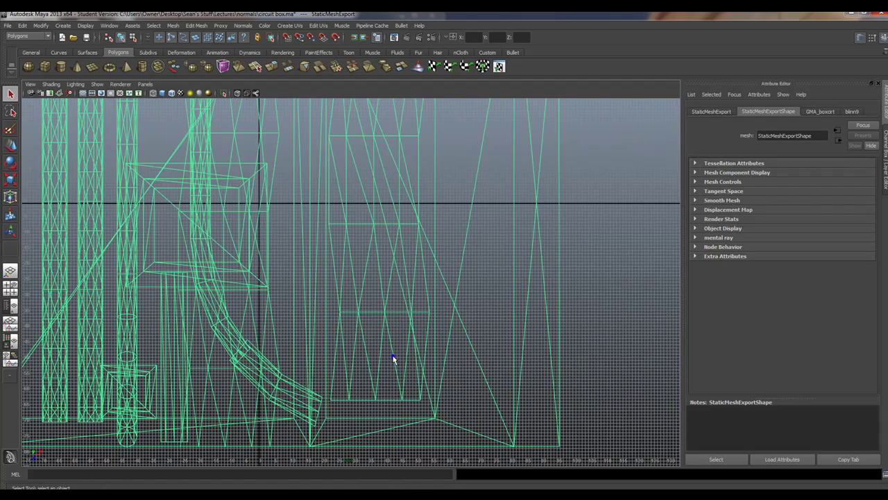
{"action": "right_click", "coordinate": [392, 359]}
{"action": "left_click", "coordinate": [355, 384]}
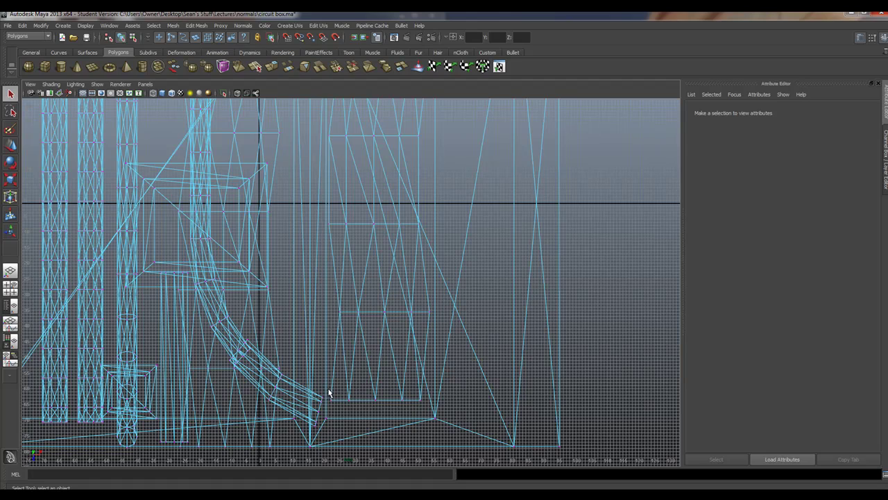
{"action": "left_click_drag", "start_coordinate": [327, 392], "coordinate": [428, 409]}
{"action": "key", "text": "w"}
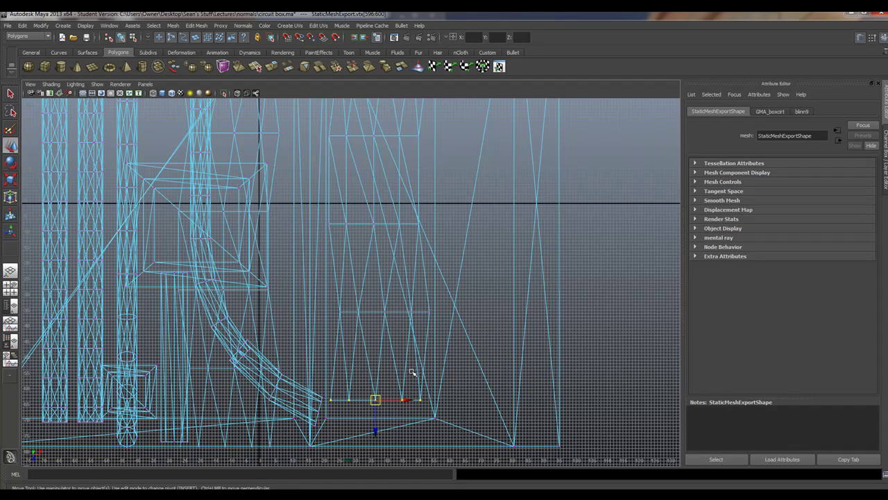
{"action": "left_click_drag", "start_coordinate": [376, 431], "coordinate": [379, 458]}
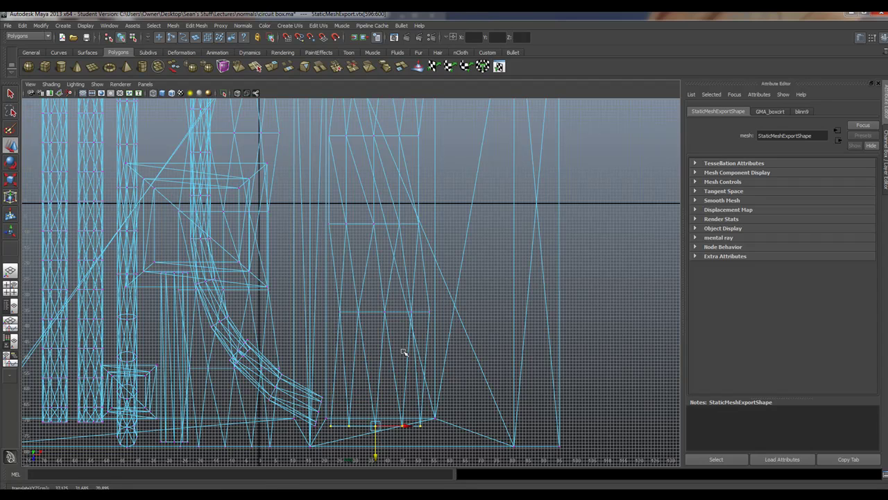
Select the vertices at the crossbar's left end and stretch them further left.
{"action": "key", "text": "space"}
{"action": "key", "text": "space"}
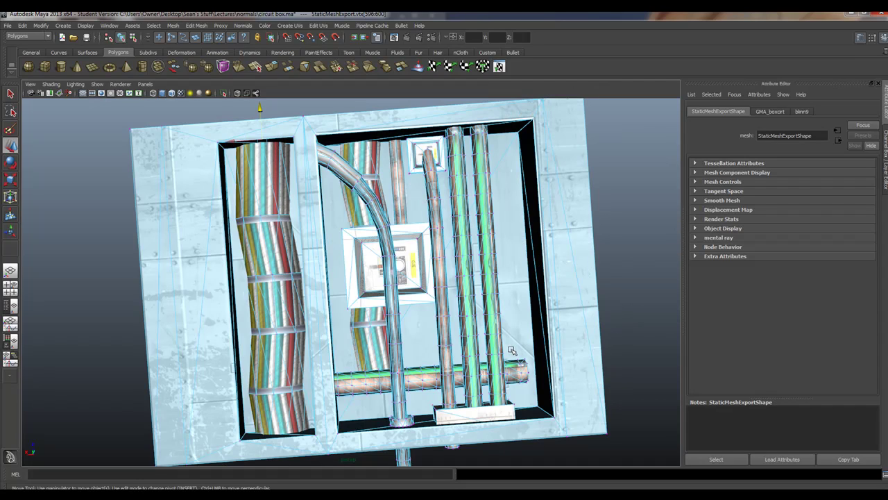
{"action": "key", "text": "space"}
{"action": "key", "text": "space"}
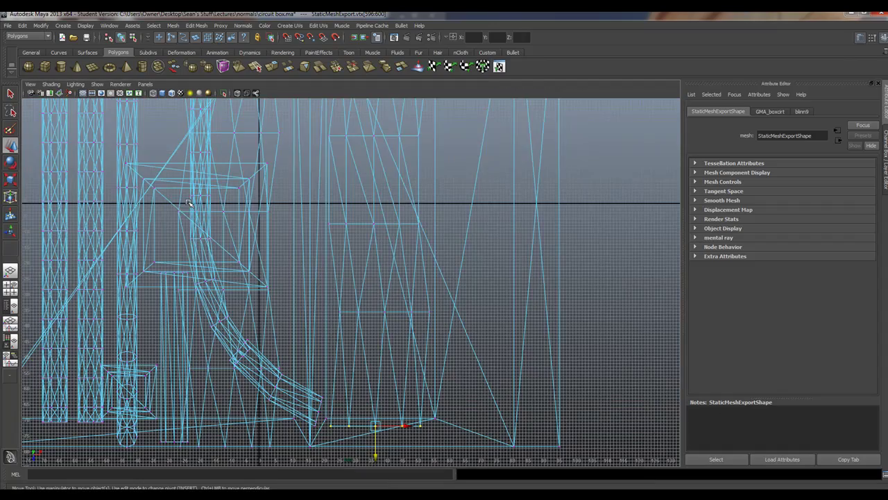
{"action": "middle_click_drag", "start_coordinate": [177, 215], "coordinate": [357, 160], "text": "alt"}
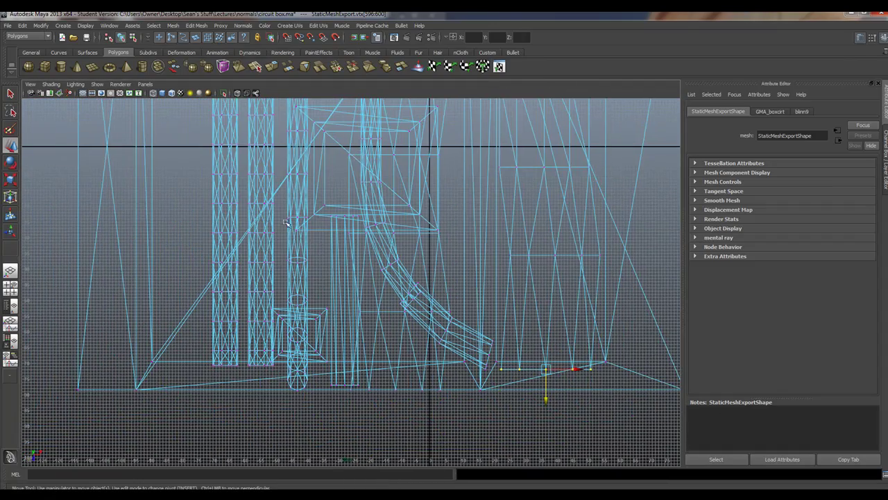
{"action": "middle_click_drag", "start_coordinate": [284, 222], "coordinate": [313, 468], "text": "alt"}
{"action": "key", "text": "w"}
{"action": "key", "text": "f"}
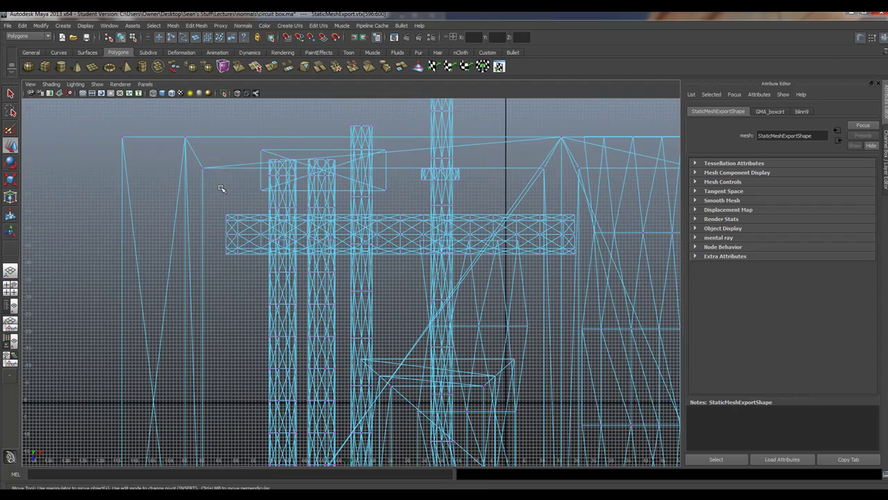
{"action": "left_click_drag", "start_coordinate": [218, 208], "coordinate": [248, 271]}
{"action": "left_click_drag", "start_coordinate": [266, 237], "coordinate": [222, 234]}
Orbit the perspective view to inspect the reshaped box from high and low angles.
{"action": "key", "text": "space"}
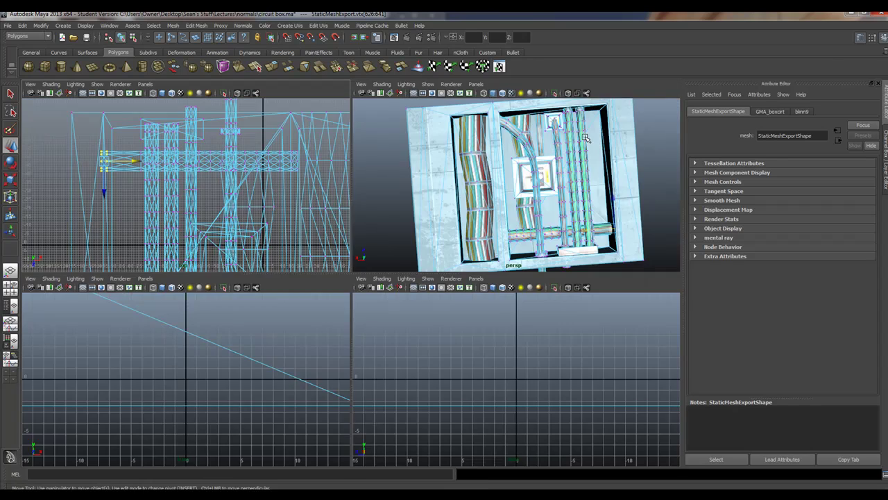
{"action": "key", "text": "space"}
{"action": "left_click_drag", "start_coordinate": [412, 239], "coordinate": [467, 216], "text": "alt"}
{"action": "right_click_drag", "start_coordinate": [485, 250], "coordinate": [530, 229]}
{"action": "left_click_drag", "start_coordinate": [531, 229], "coordinate": [548, 255], "text": "alt"}
{"action": "key", "text": "w"}
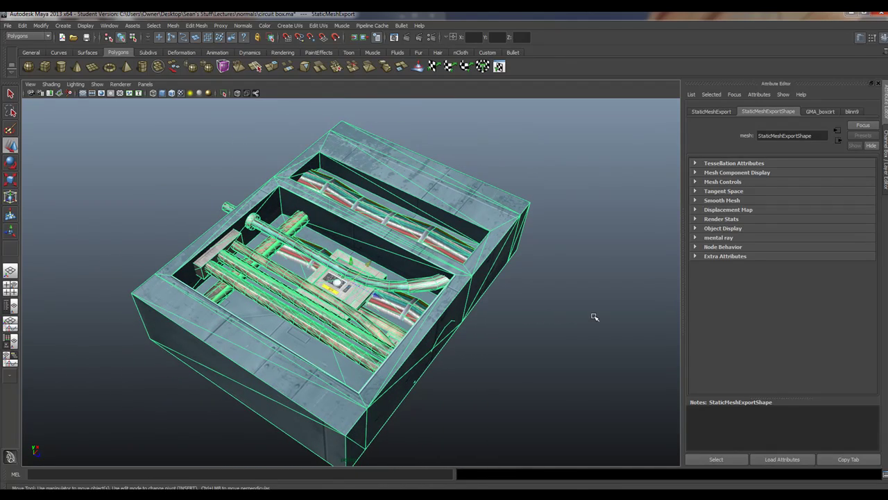
{"action": "left_click_drag", "start_coordinate": [494, 283], "coordinate": [512, 281], "text": "alt"}
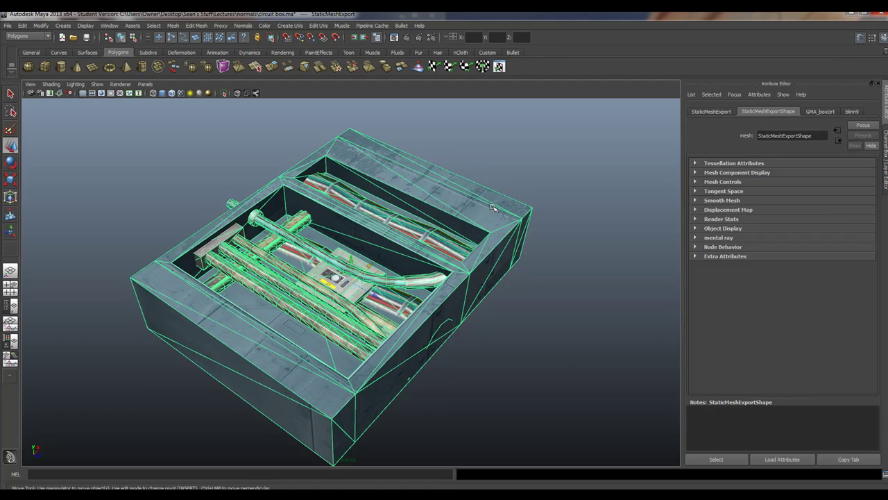
{"action": "left_click_drag", "start_coordinate": [420, 210], "coordinate": [432, 250], "text": "alt"}
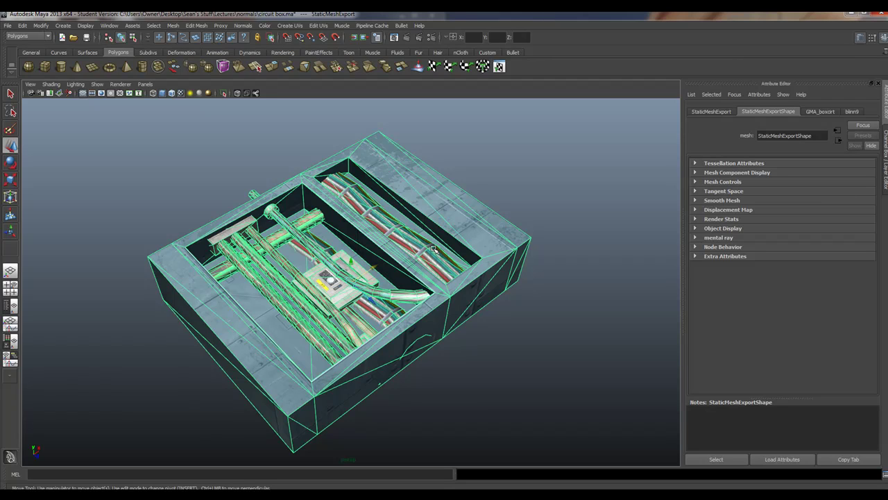
{"action": "left_click_drag", "start_coordinate": [388, 227], "coordinate": [396, 228], "text": "alt"}
{"action": "right_click_drag", "start_coordinate": [397, 228], "coordinate": [491, 236], "text": "alt"}
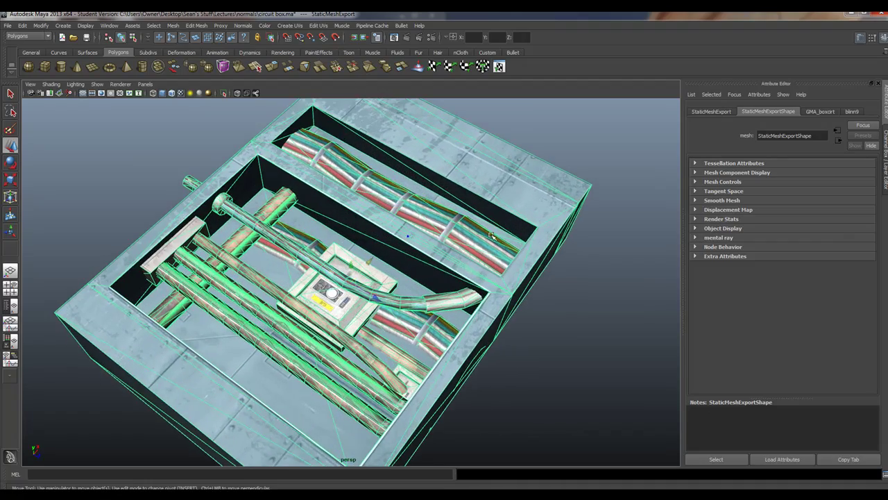
{"action": "left_click_drag", "start_coordinate": [491, 236], "coordinate": [433, 305], "text": "alt"}
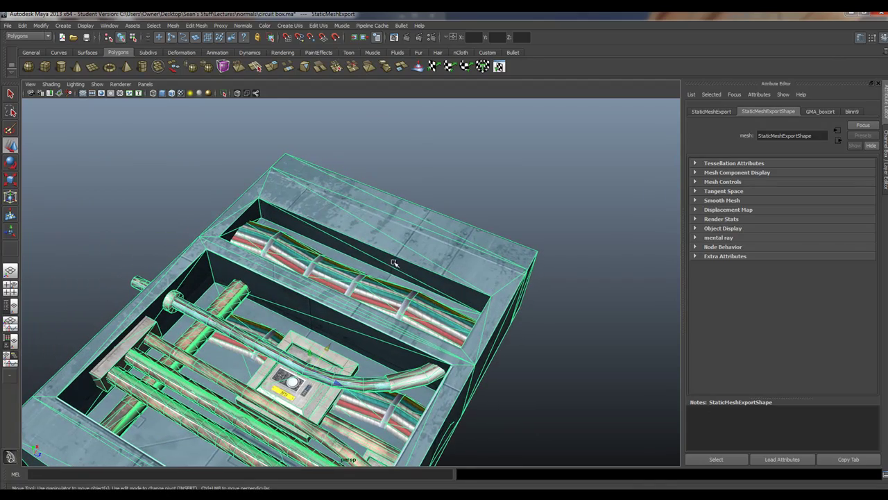
{"action": "scroll", "coordinate": [424, 272], "scroll_direction": "up", "scroll_amount": 4}
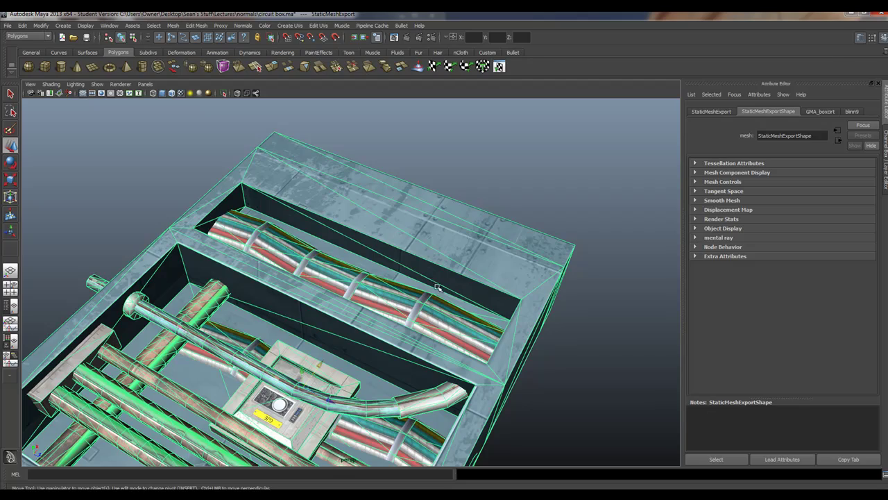
{"action": "left_click_drag", "start_coordinate": [437, 288], "coordinate": [341, 281], "text": "alt"}
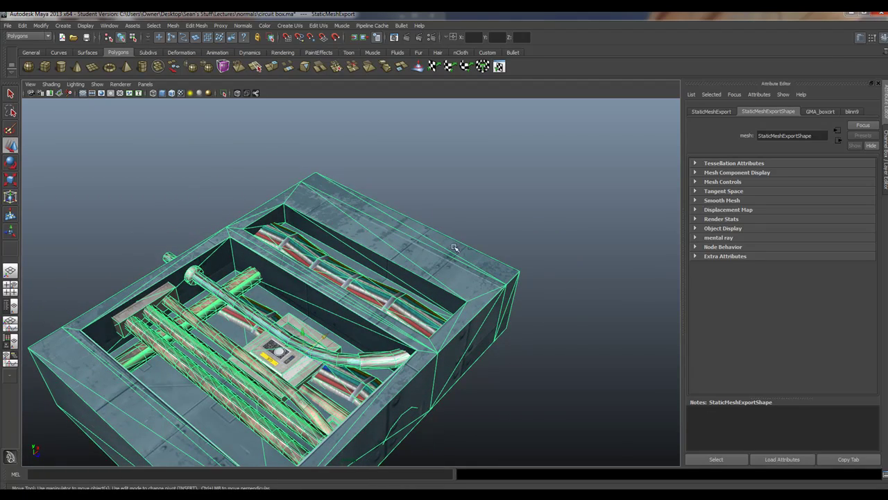
{"action": "left_click_drag", "start_coordinate": [465, 379], "coordinate": [368, 402], "text": "alt"}
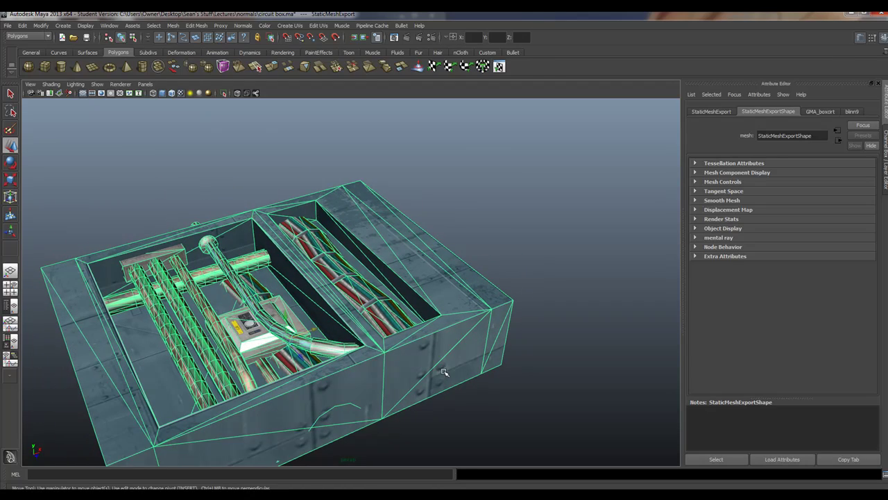
{"action": "left_click", "coordinate": [86, 26]}
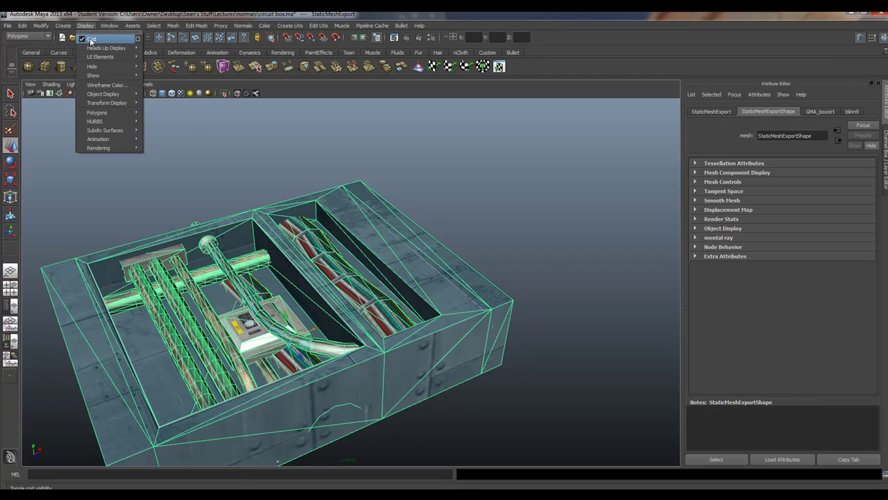
{"action": "mouse_move", "coordinate": [120, 114]}
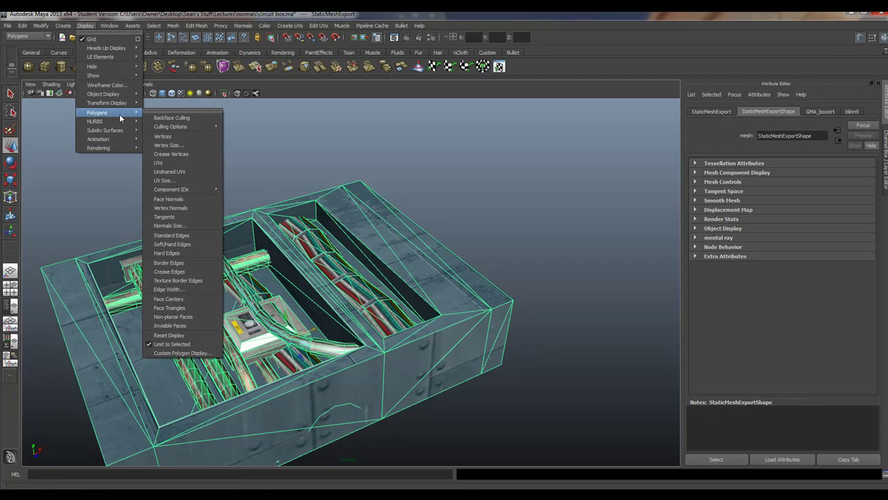
{"action": "left_click", "coordinate": [194, 354]}
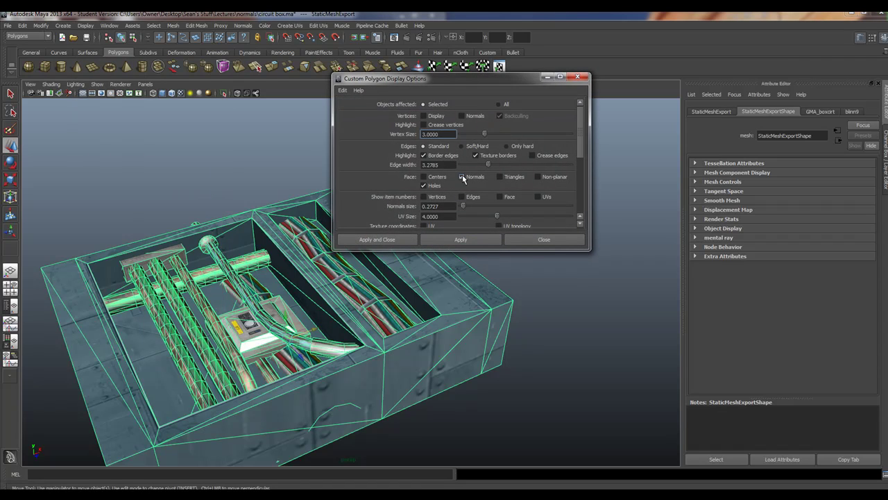
{"action": "left_click", "coordinate": [462, 177]}
{"action": "left_click", "coordinate": [446, 242]}
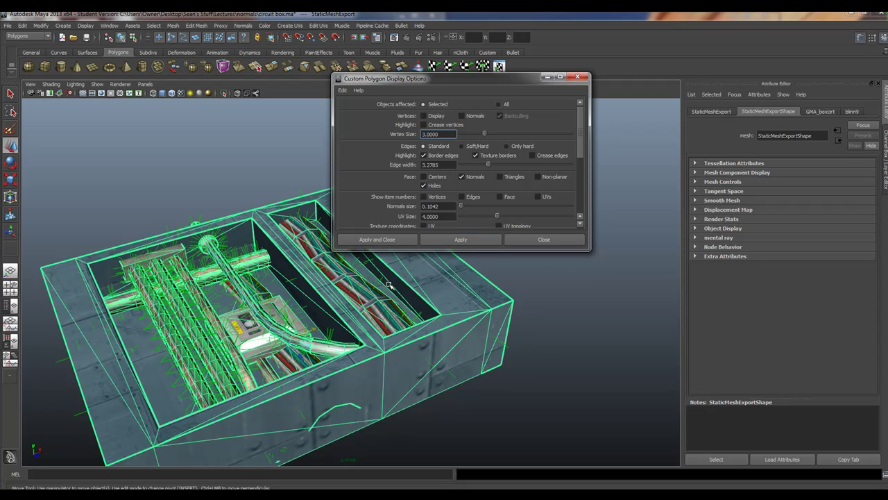
{"action": "left_click_drag", "start_coordinate": [318, 329], "coordinate": [390, 342], "text": "alt"}
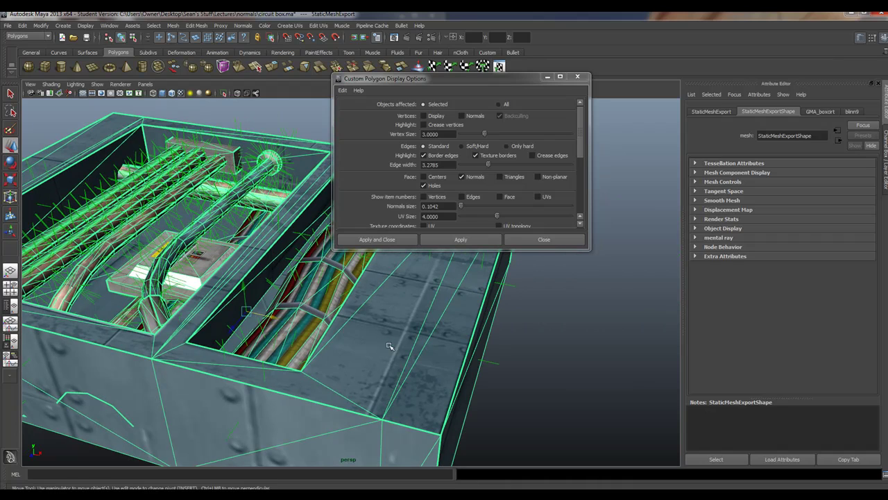
{"action": "left_click", "coordinate": [460, 178]}
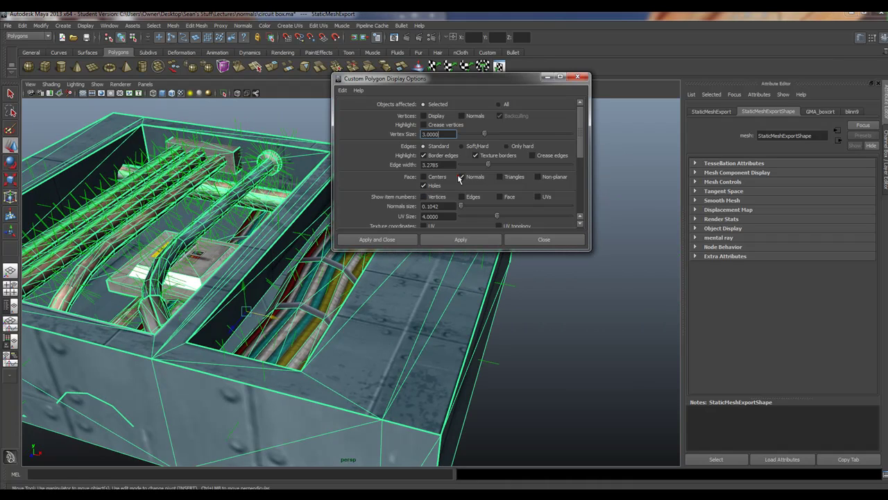
{"action": "left_click", "coordinate": [460, 178]}
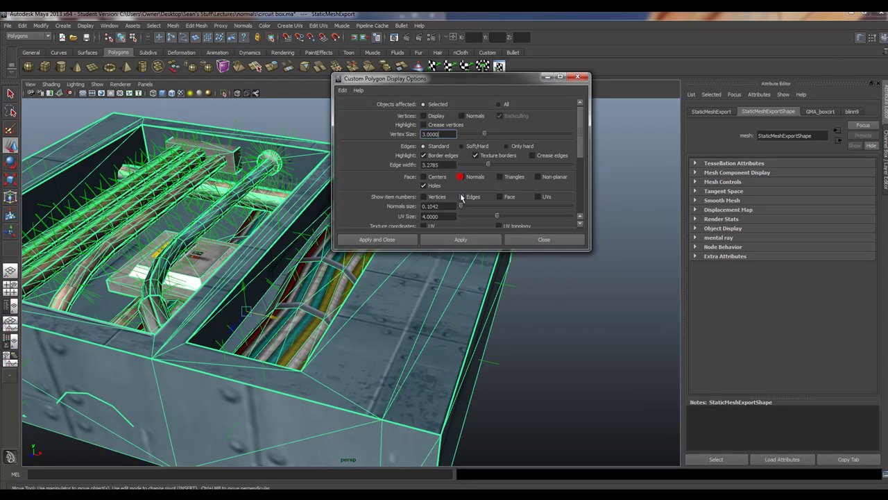
{"action": "left_click", "coordinate": [377, 239]}
{"action": "left_click_drag", "start_coordinate": [413, 308], "coordinate": [366, 281], "text": "alt"}
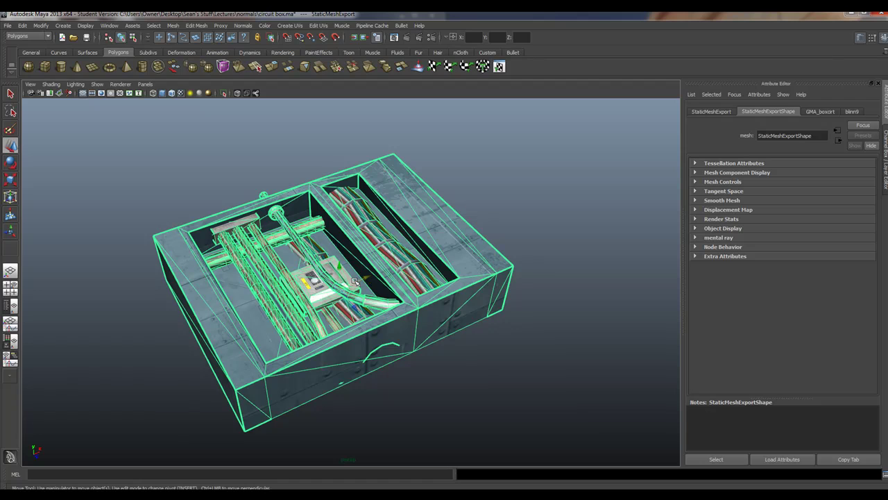
Rotate the view of the circuit box slightly, then bring up the Windows Start menu.
{"action": "left_click_drag", "start_coordinate": [321, 279], "coordinate": [331, 278], "text": "alt"}
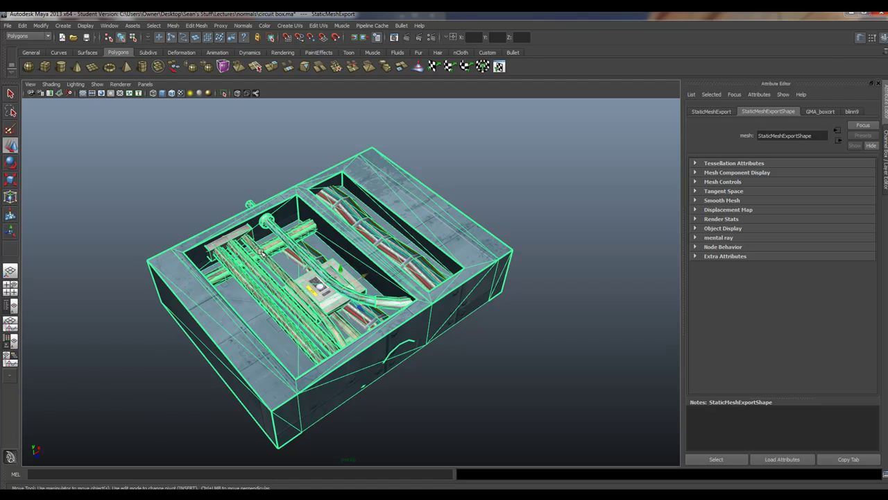
{"action": "scroll", "coordinate": [212, 212], "scroll_direction": "up", "scroll_amount": 3}
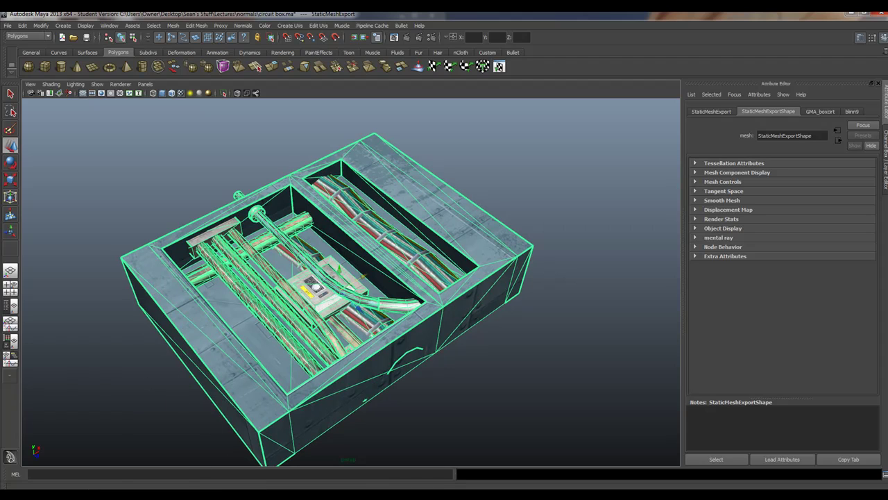
{"action": "left_click", "coordinate": [14, 494]}
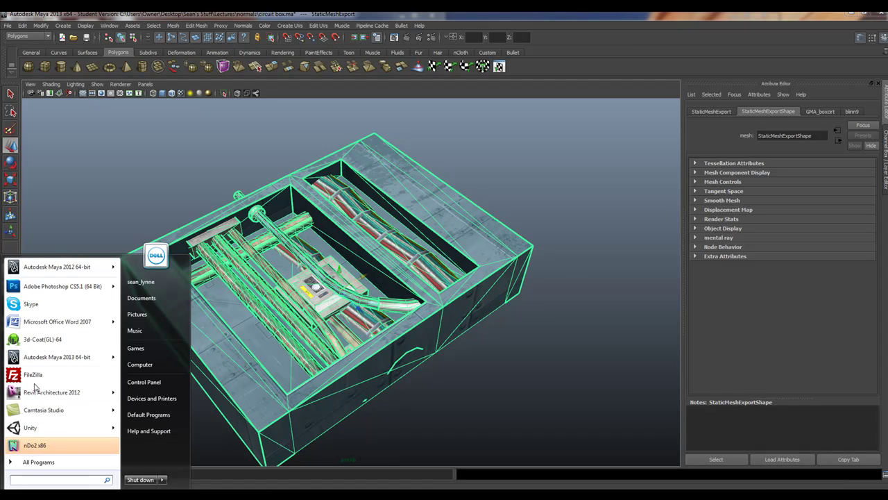
Launch CrazyBump from its Crazybump folder under All Programs.
{"action": "left_click", "coordinate": [31, 463]}
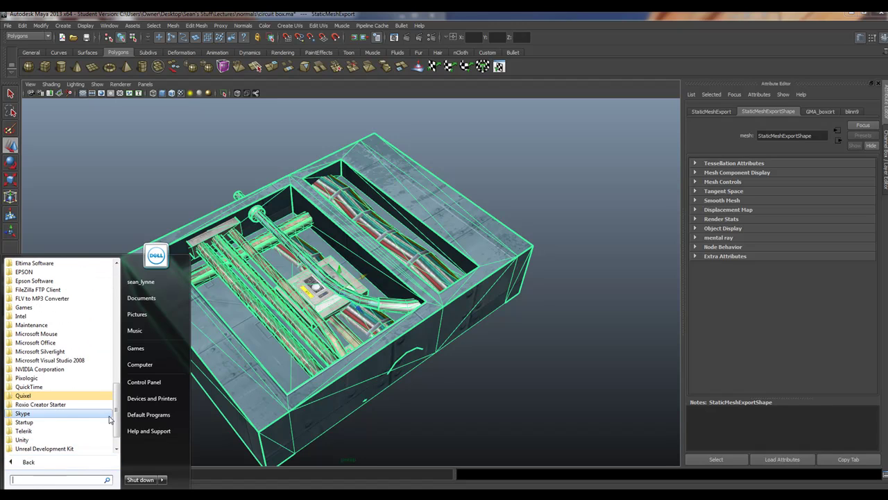
{"action": "mouse_move", "coordinate": [113, 412]}
{"action": "left_mouse_down"}
{"action": "mouse_move", "coordinate": [116, 439]}
{"action": "mouse_move", "coordinate": [111, 386]}
{"action": "left_mouse_up"}
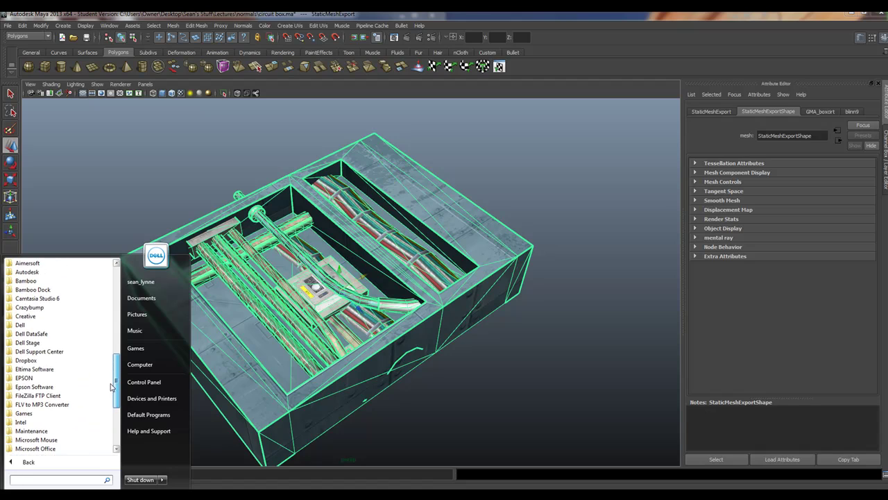
{"action": "left_click", "coordinate": [47, 307]}
{"action": "left_click", "coordinate": [44, 316]}
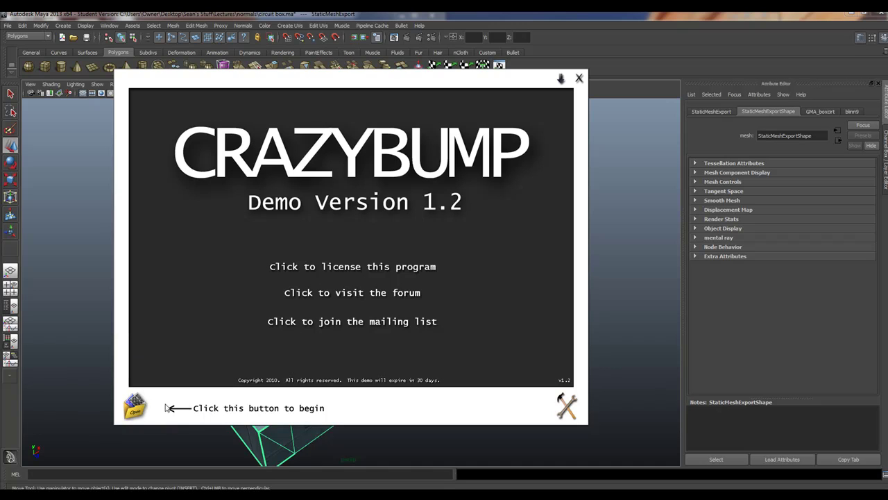
Open GMA_NEWwiresFINAL_COLOR from the normals folder as a photograph in CrazyBump.
{"action": "left_click", "coordinate": [133, 410]}
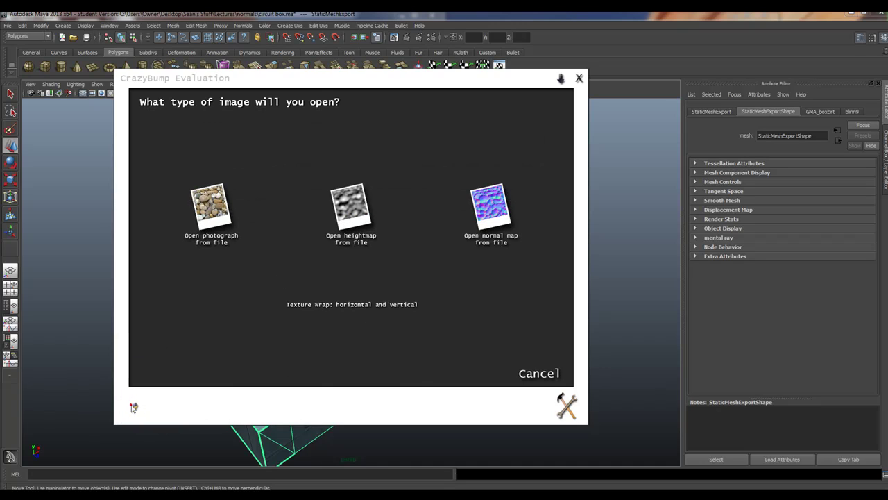
{"action": "left_click", "coordinate": [220, 210]}
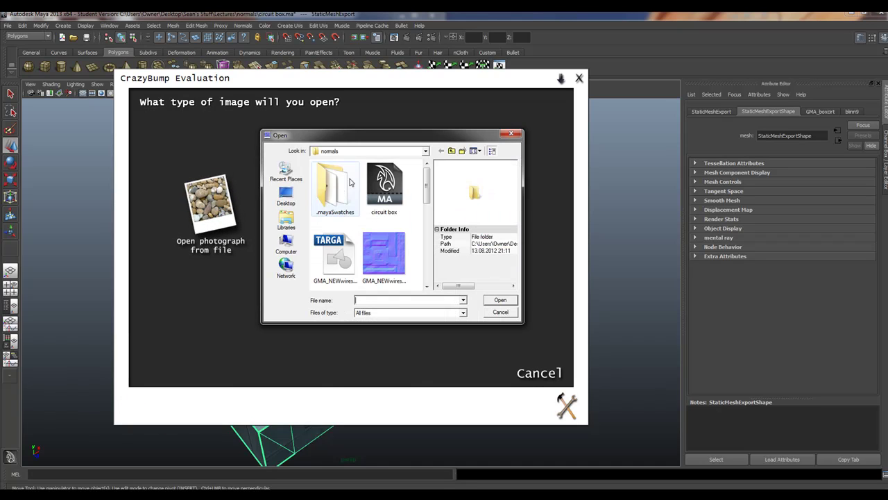
{"action": "mouse_move", "coordinate": [424, 179]}
{"action": "left_mouse_down"}
{"action": "mouse_move", "coordinate": [420, 204]}
{"action": "mouse_move", "coordinate": [422, 190]}
{"action": "left_mouse_up"}
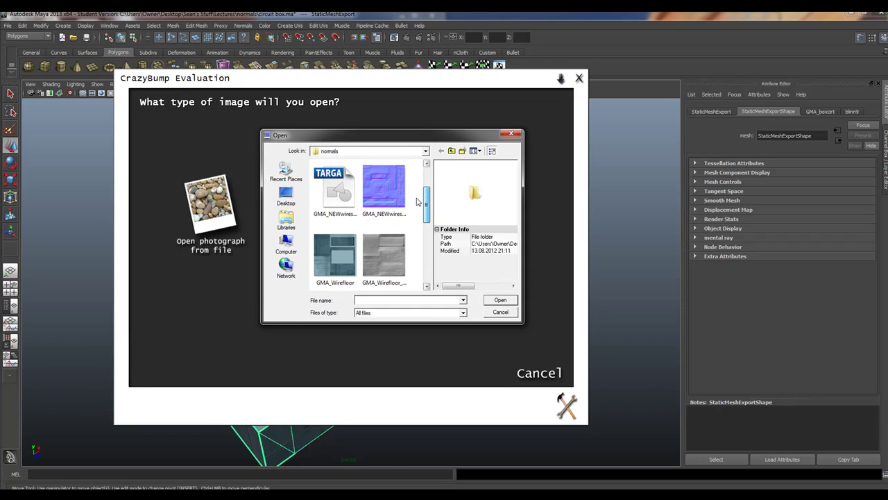
{"action": "left_click", "coordinate": [379, 194]}
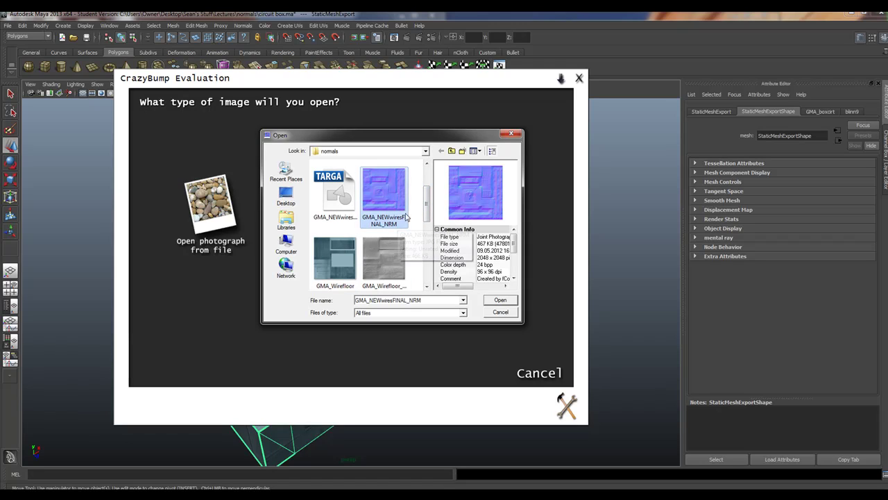
{"action": "mouse_move", "coordinate": [428, 207]}
{"action": "left_mouse_down"}
{"action": "mouse_move", "coordinate": [425, 239]}
{"action": "mouse_move", "coordinate": [425, 192]}
{"action": "left_mouse_up"}
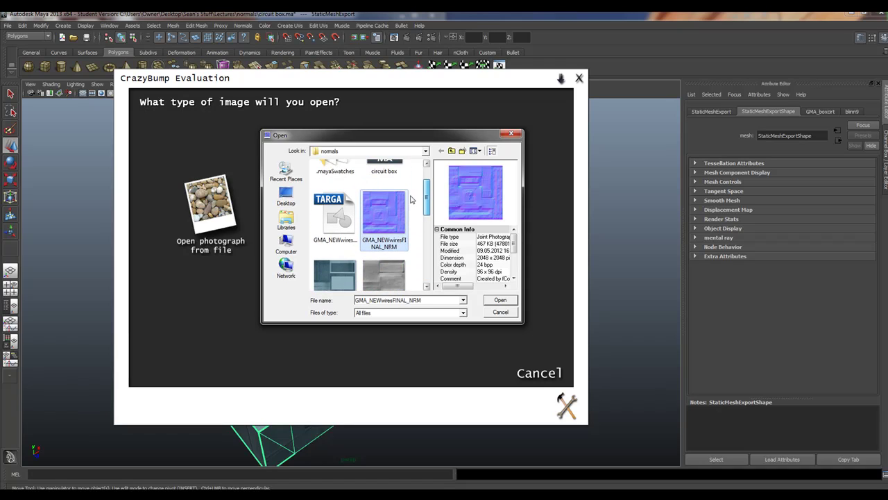
{"action": "left_click", "coordinate": [340, 222]}
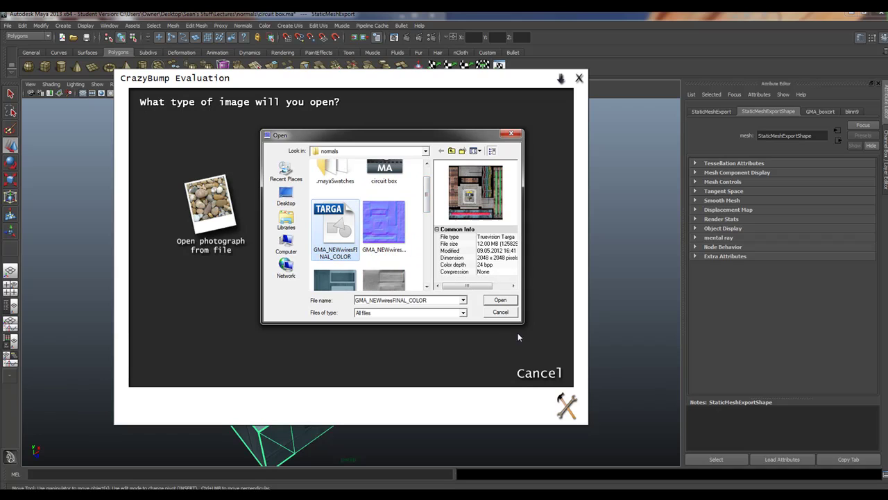
{"action": "left_click", "coordinate": [489, 301]}
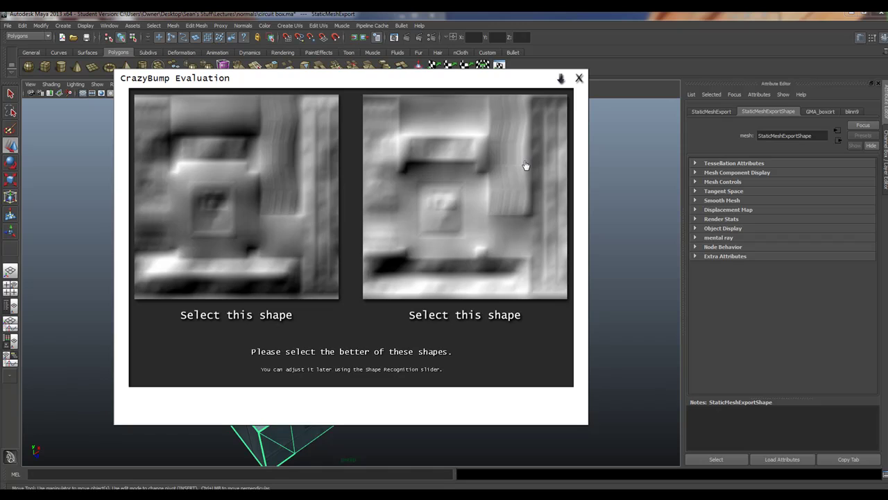
Pick the right-hand shape and rotate the sphere preview to inspect the bumps.
{"action": "left_click", "coordinate": [464, 208]}
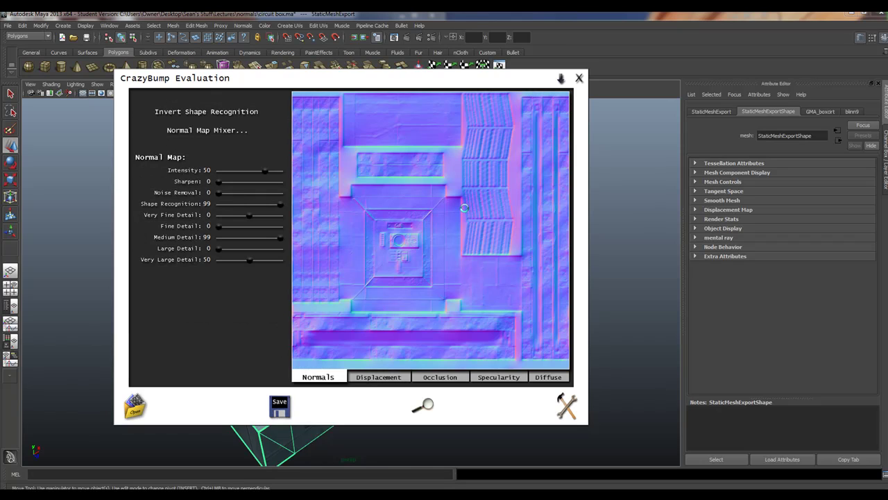
{"action": "left_click_drag", "start_coordinate": [228, 186], "coordinate": [201, 253]}
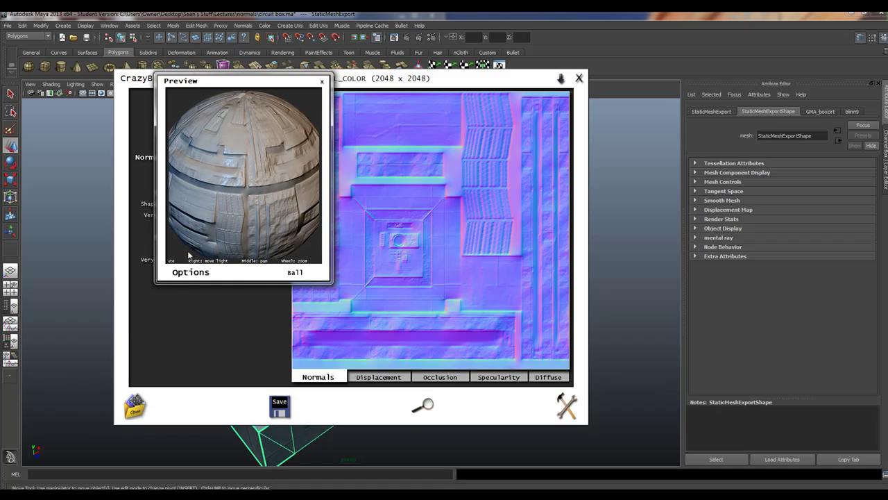
{"action": "right_click_drag", "start_coordinate": [217, 208], "coordinate": [235, 215]}
{"action": "mouse_move", "coordinate": [235, 215]}
{"action": "left_mouse_down"}
{"action": "mouse_move", "coordinate": [224, 204]}
{"action": "mouse_move", "coordinate": [240, 232]}
{"action": "mouse_move", "coordinate": [254, 182]}
{"action": "mouse_move", "coordinate": [217, 238]}
{"action": "mouse_move", "coordinate": [263, 145]}
{"action": "mouse_move", "coordinate": [208, 198]}
{"action": "mouse_move", "coordinate": [234, 234]}
{"action": "mouse_move", "coordinate": [247, 199]}
{"action": "left_mouse_up"}
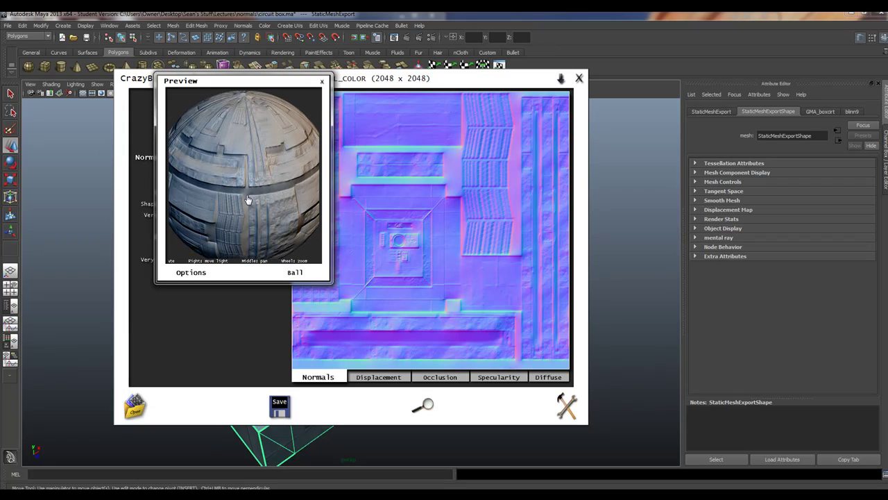
Switch the 3D preview to a box, inspect it at an angle, then close the preview.
{"action": "left_click", "coordinate": [295, 272]}
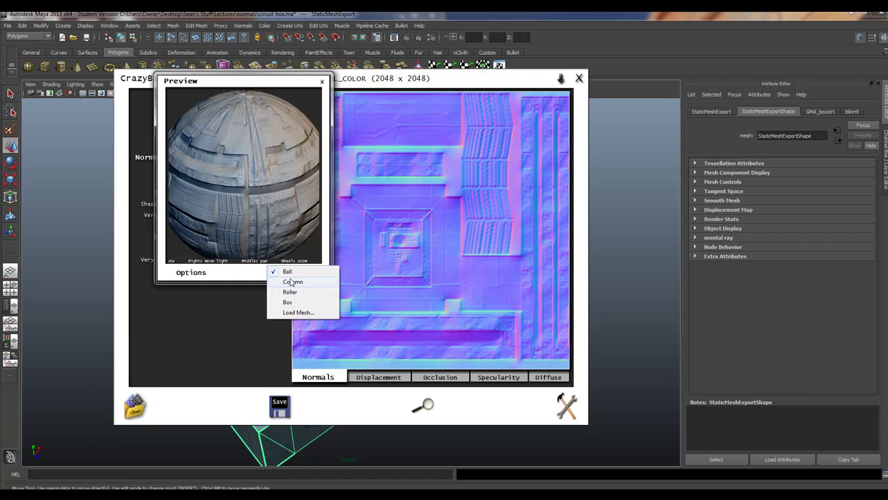
{"action": "left_click", "coordinate": [291, 302]}
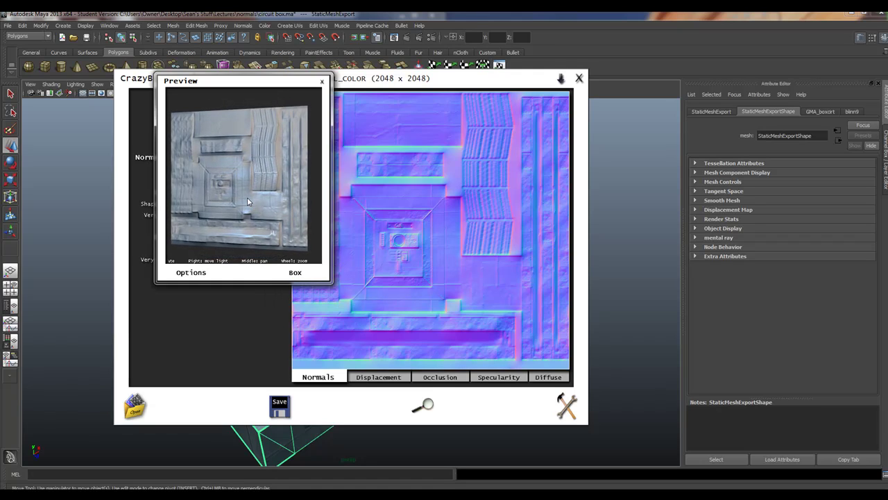
{"action": "left_click_drag", "start_coordinate": [254, 195], "coordinate": [320, 217]}
{"action": "scroll", "coordinate": [276, 195], "scroll_direction": "up", "scroll_amount": 5}
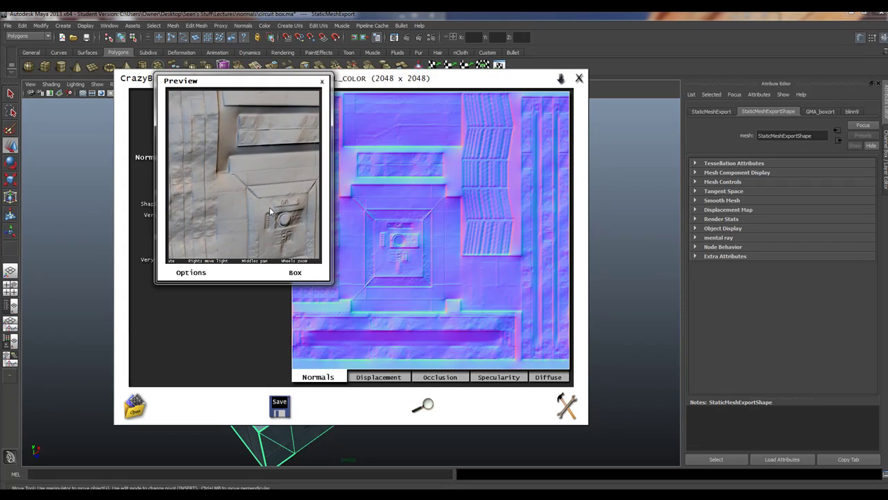
{"action": "scroll", "coordinate": [270, 211], "scroll_direction": "up", "scroll_amount": 6}
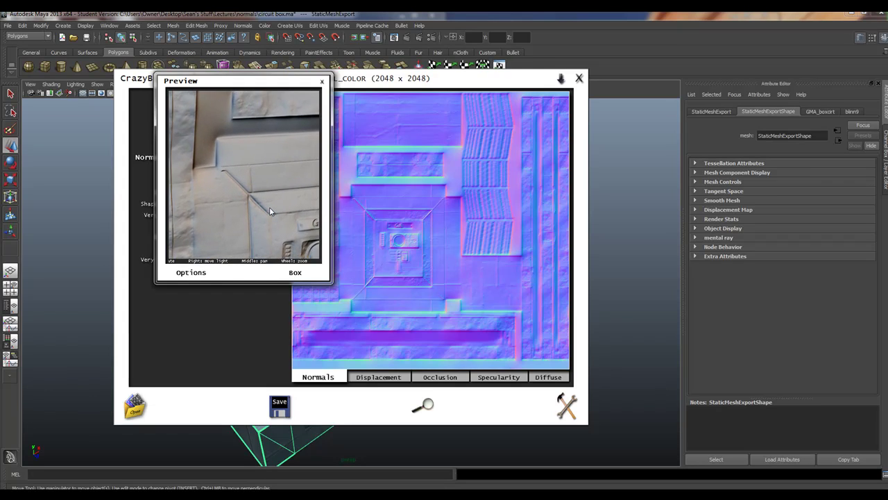
{"action": "scroll", "coordinate": [269, 211], "scroll_direction": "down", "scroll_amount": 10}
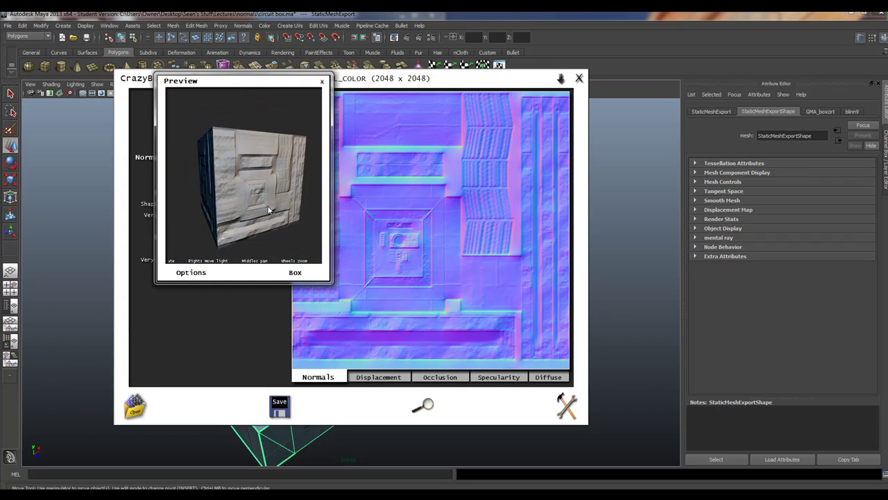
{"action": "left_click", "coordinate": [321, 82]}
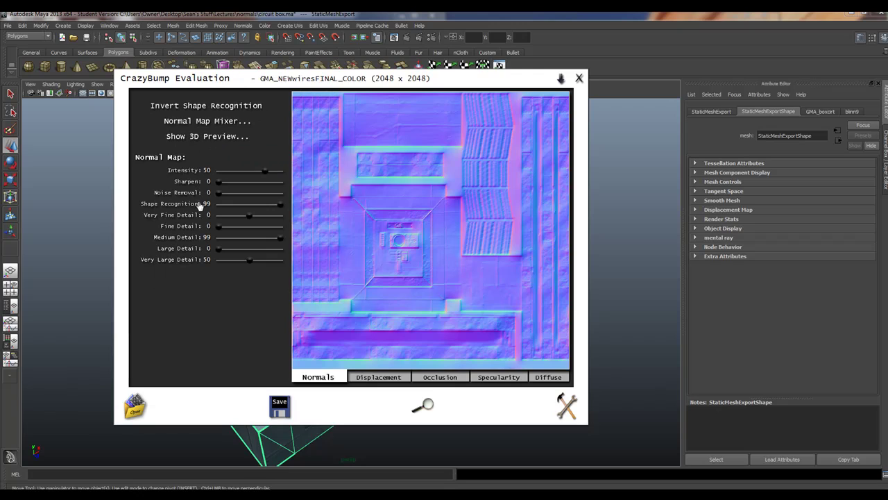
Set Intensity to 42, Sharpen to 57 and Noise Removal to 3.
{"action": "left_click_drag", "start_coordinate": [264, 173], "coordinate": [234, 181]}
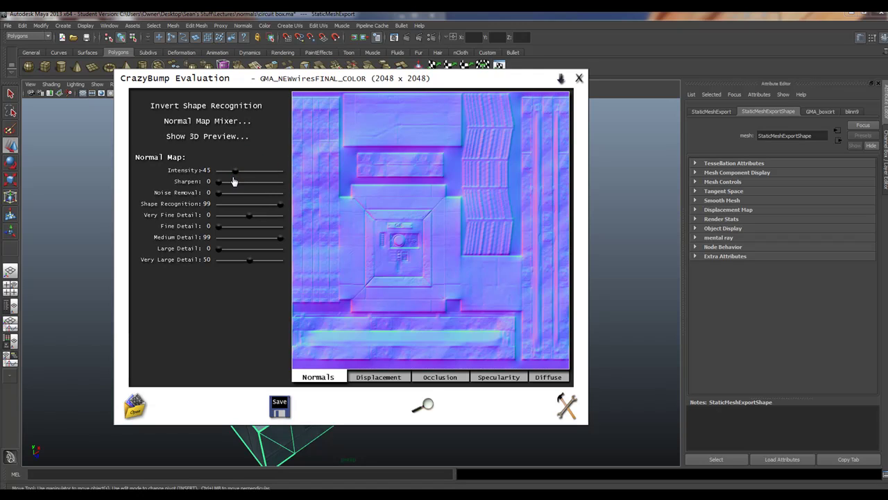
{"action": "left_click_drag", "start_coordinate": [234, 177], "coordinate": [262, 176]}
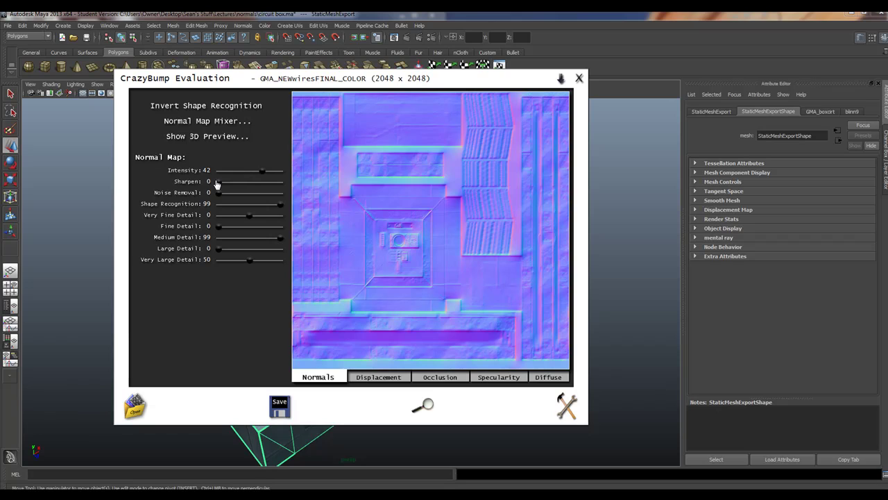
{"action": "left_click_drag", "start_coordinate": [218, 185], "coordinate": [288, 184]}
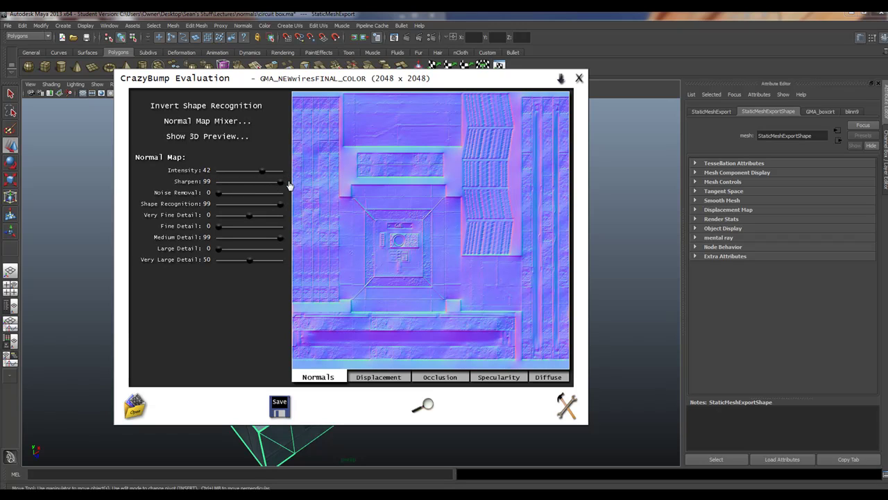
{"action": "left_click_drag", "start_coordinate": [280, 185], "coordinate": [249, 183]}
{"action": "left_click", "coordinate": [222, 194]}
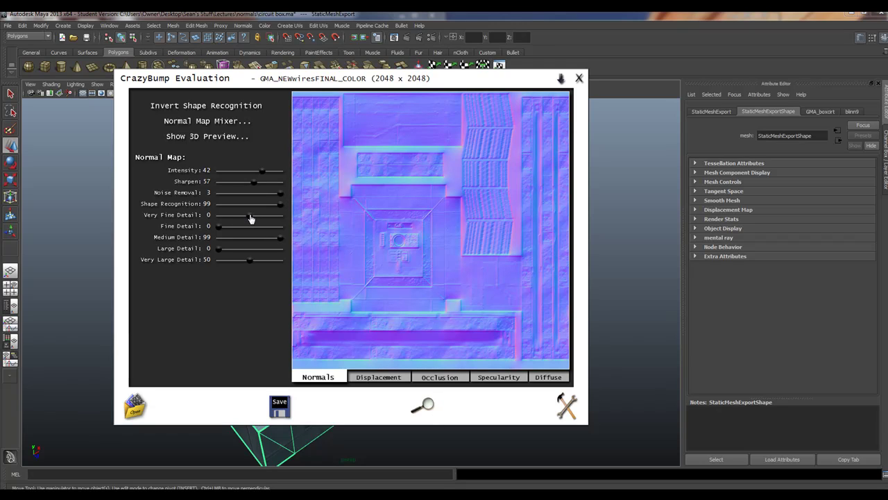
Set the detail levels to 13/28/67/33, then bring up the save choices.
{"action": "left_click_drag", "start_coordinate": [250, 220], "coordinate": [255, 216]}
{"action": "left_click_drag", "start_coordinate": [217, 228], "coordinate": [261, 241]}
{"action": "left_click_drag", "start_coordinate": [220, 248], "coordinate": [243, 249]}
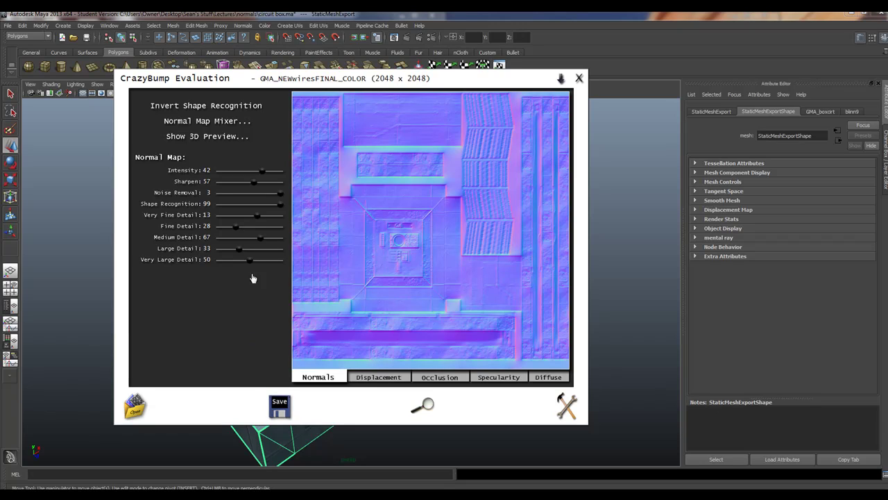
{"action": "left_click", "coordinate": [276, 408]}
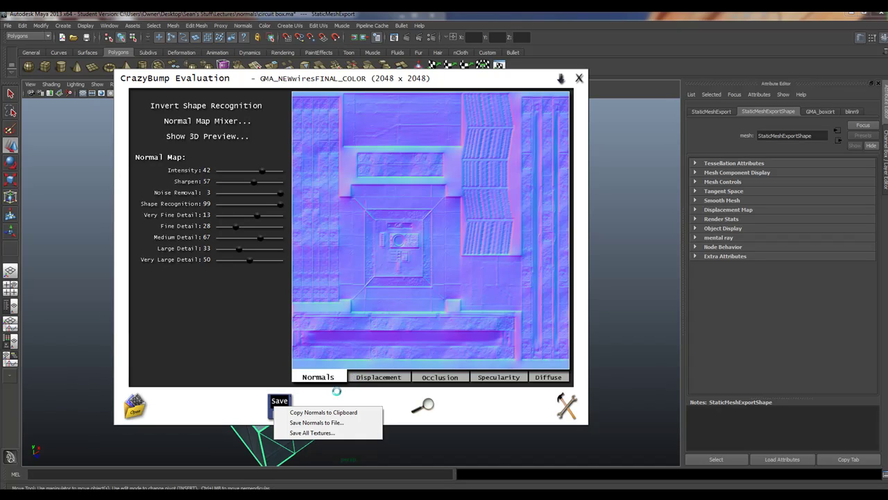
Choose to save the normal map as a JPG, keeping Baseline as the JPEG mode.
{"action": "left_click", "coordinate": [306, 423]}
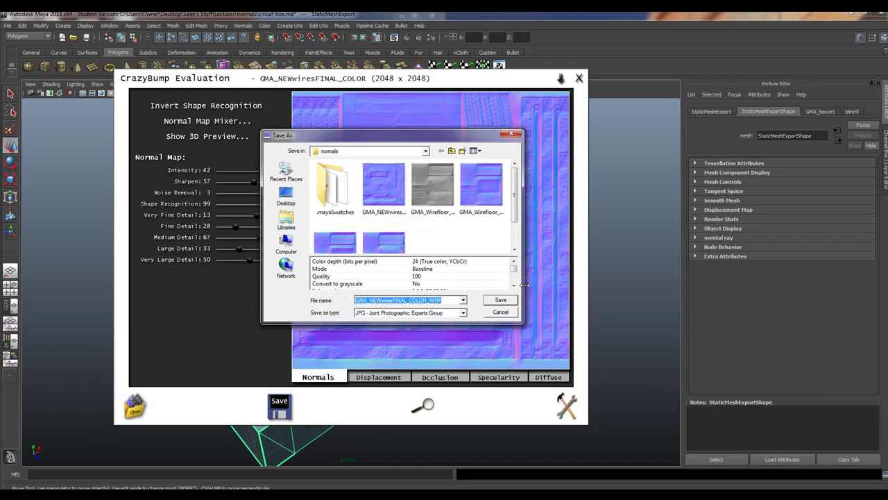
{"action": "left_click", "coordinate": [416, 275]}
{"action": "left_click", "coordinate": [430, 269]}
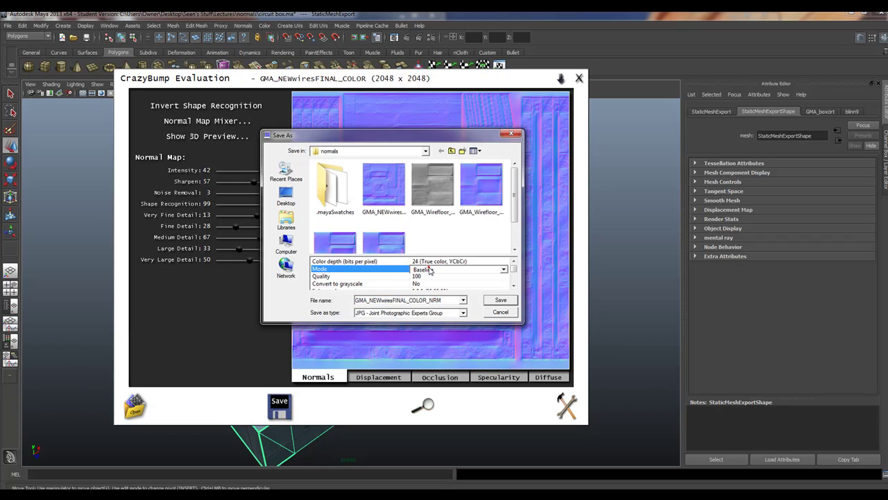
{"action": "left_click", "coordinate": [504, 269]}
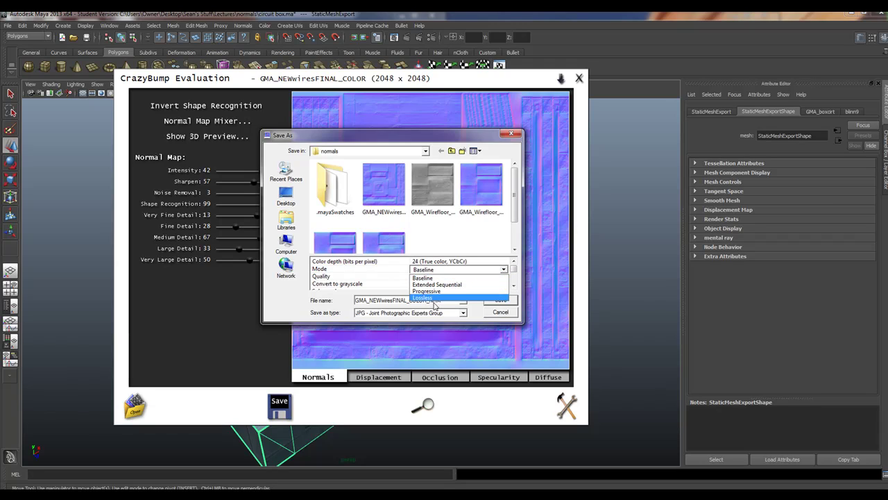
{"action": "left_click", "coordinate": [516, 202]}
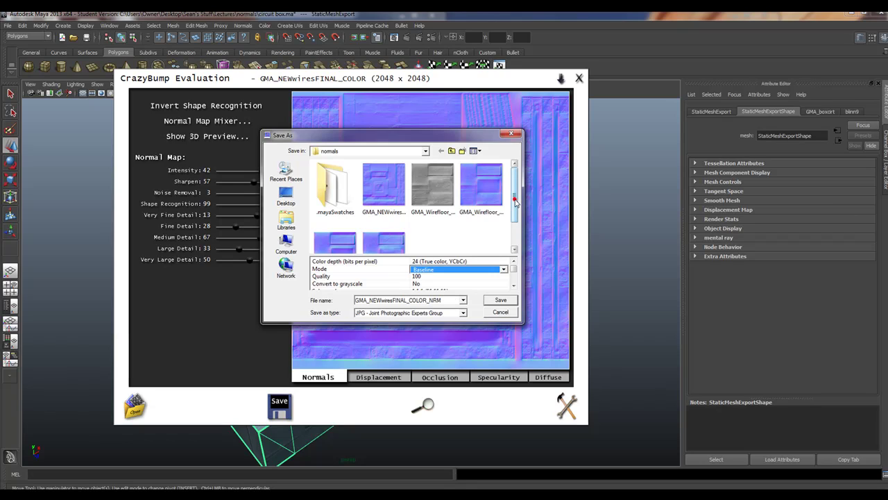
{"action": "left_click", "coordinate": [514, 273]}
{"action": "left_click", "coordinate": [514, 272]}
{"action": "left_click", "coordinate": [514, 273]}
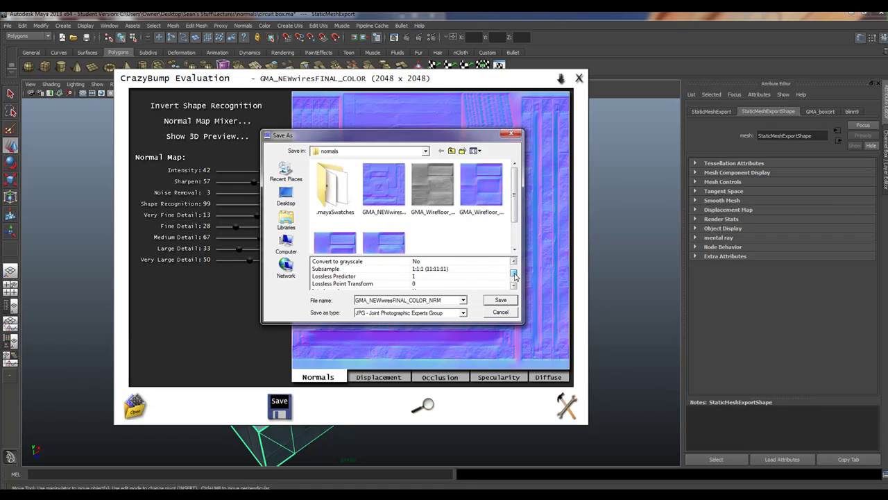
{"action": "left_click", "coordinate": [514, 274]}
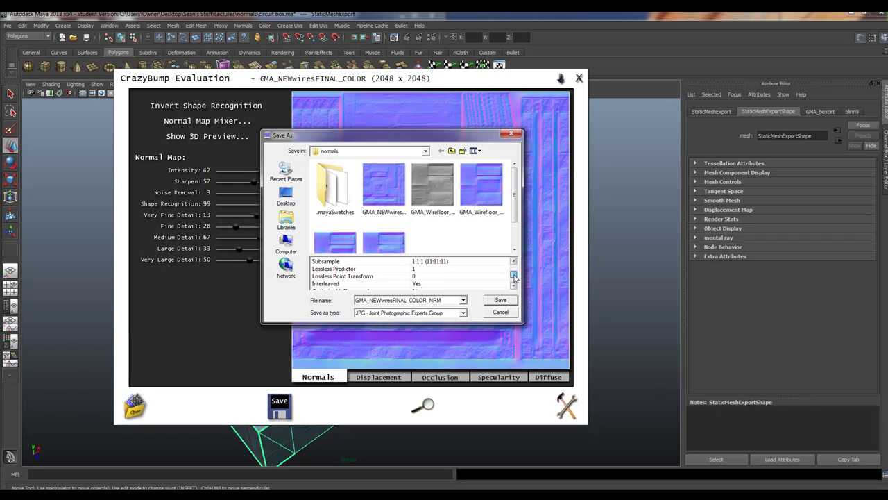
{"action": "left_click_drag", "start_coordinate": [514, 276], "coordinate": [514, 281]}
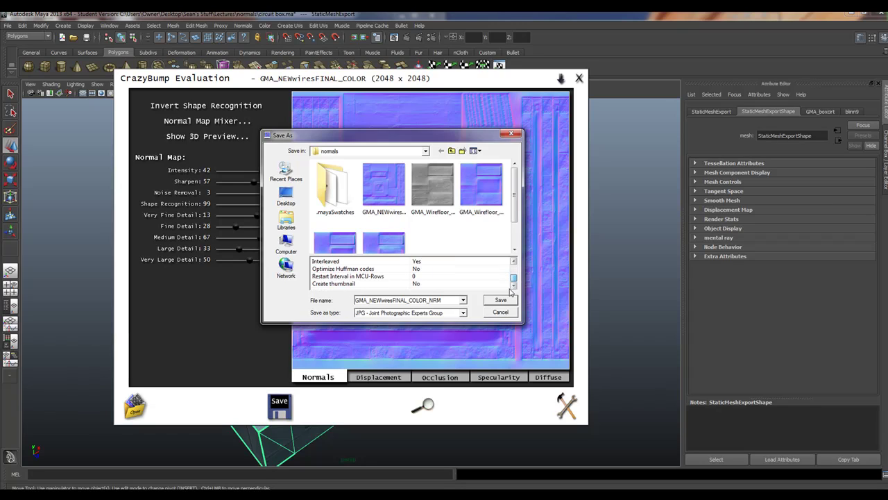
Rename the file to GMA_NEWwiresFINAL_COLOR_DEMO 2, save it, and close CrazyBump.
{"action": "double_click", "coordinate": [444, 299]}
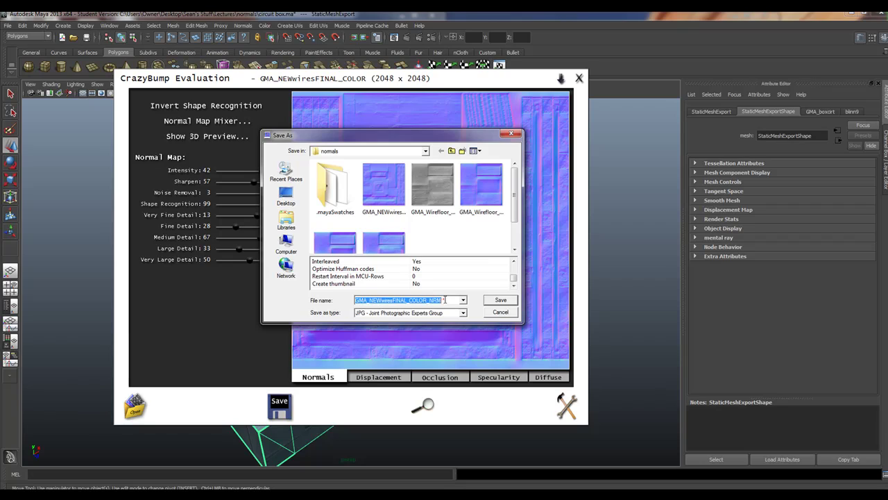
{"action": "left_click_drag", "start_coordinate": [444, 299], "coordinate": [430, 301]}
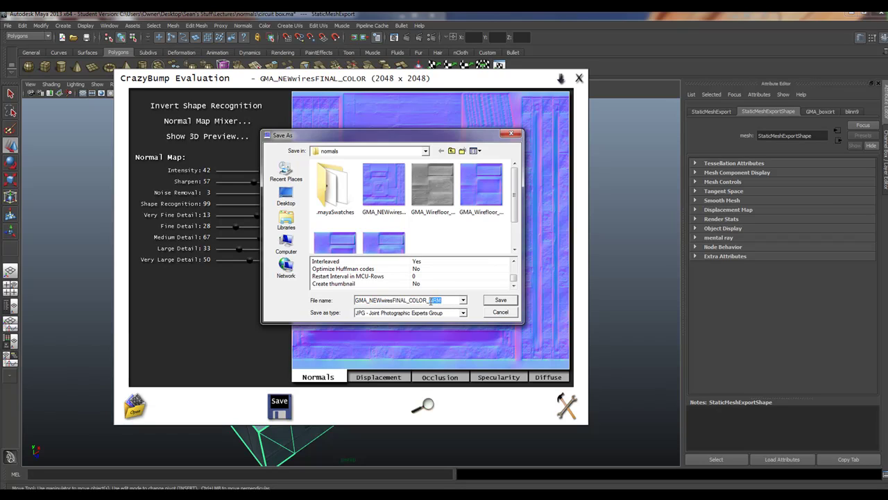
{"action": "type", "text": "DEMO 2"}
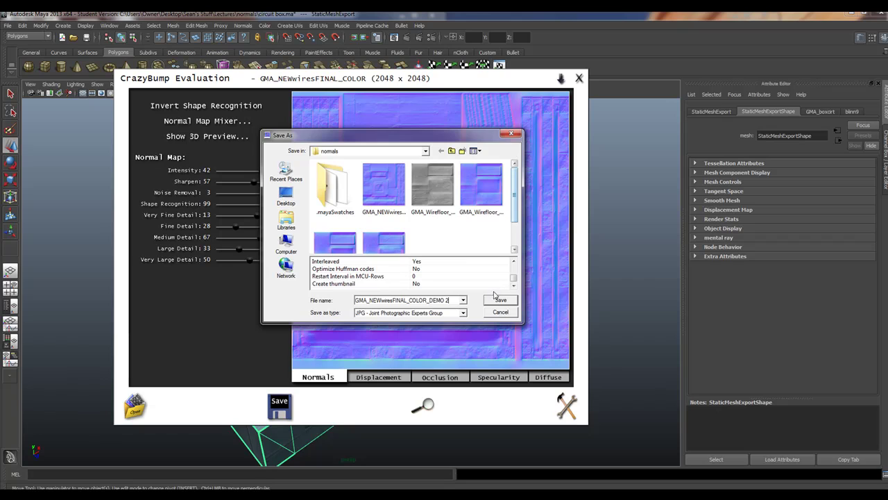
{"action": "left_click", "coordinate": [499, 300]}
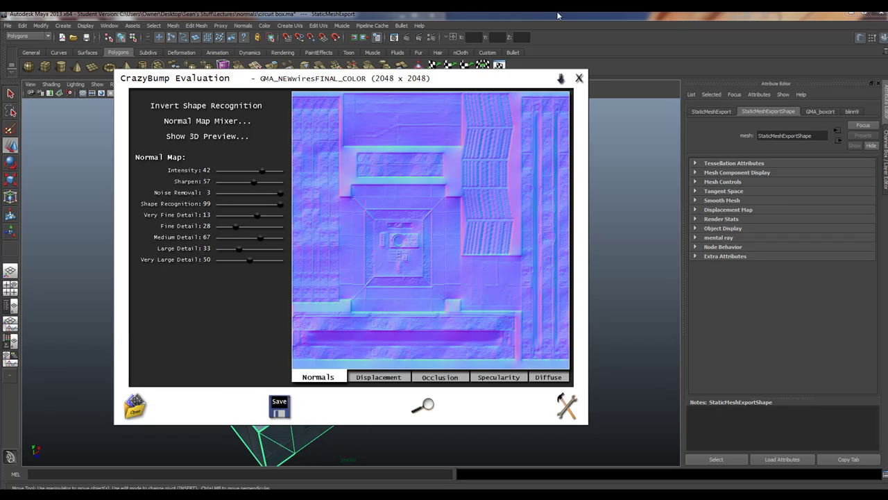
{"action": "left_click", "coordinate": [579, 78]}
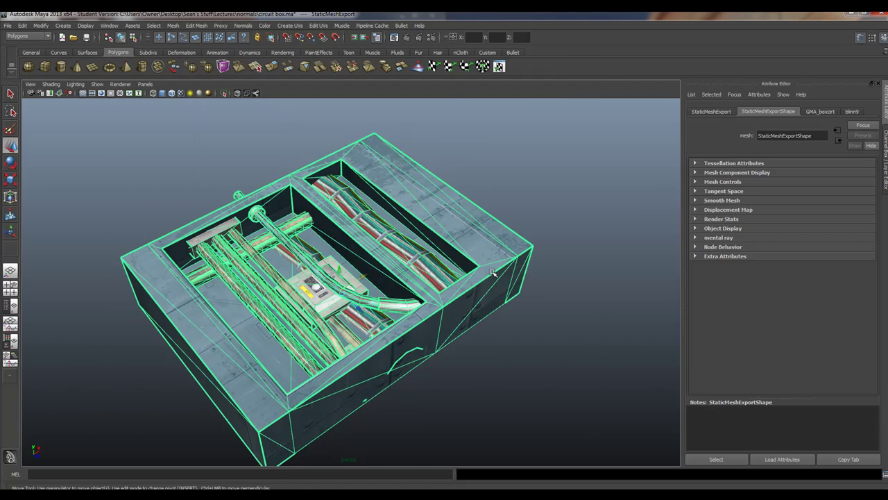
Deselect the box in Maya, then float and minimize the bump map document in Photoshop.
{"action": "left_click", "coordinate": [557, 182]}
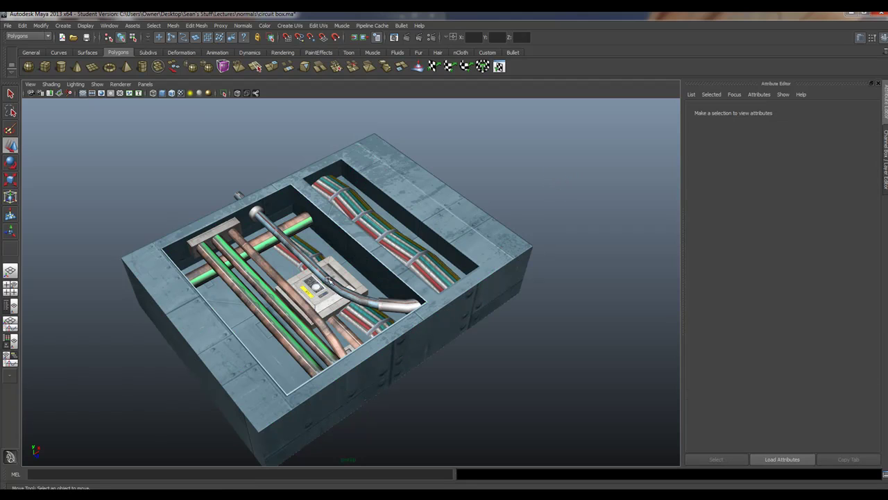
{"action": "key", "text": "alt+Tab"}
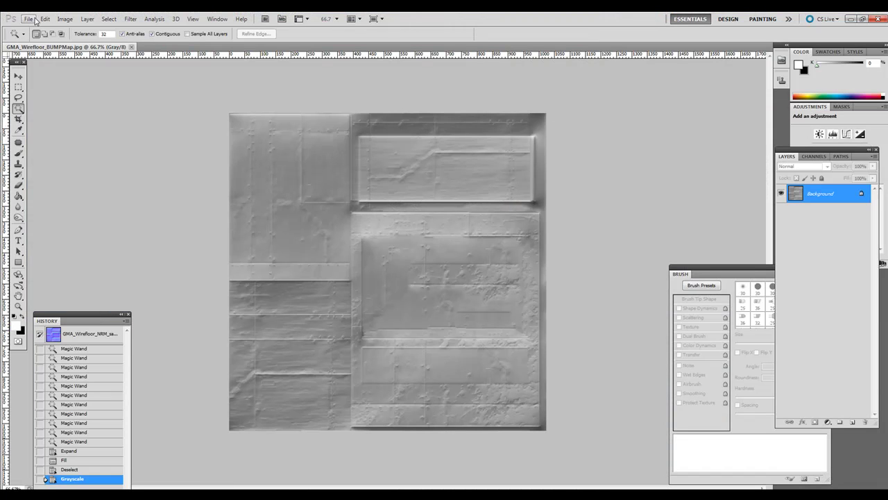
{"action": "left_click_drag", "start_coordinate": [116, 48], "coordinate": [177, 76]}
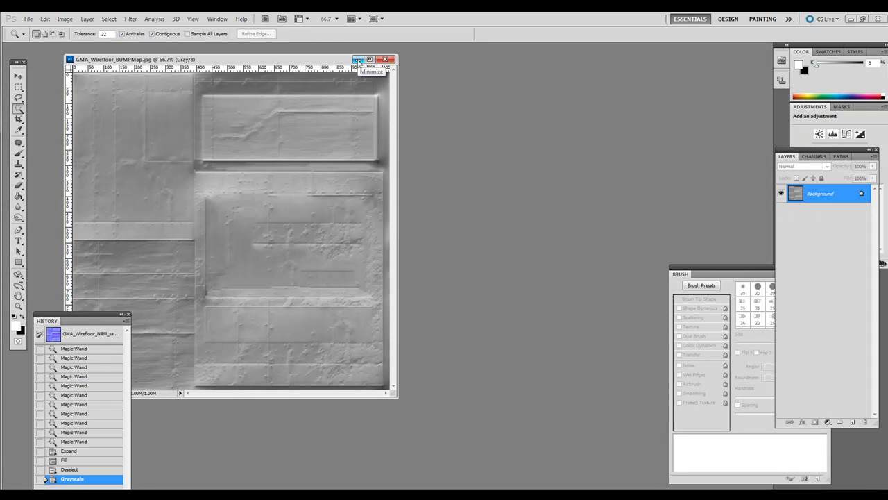
{"action": "left_click", "coordinate": [357, 59]}
Open GMA_NEWwiresFINAL_COLOR_DEMO 2.jpg through File > Open.
{"action": "left_click", "coordinate": [29, 19]}
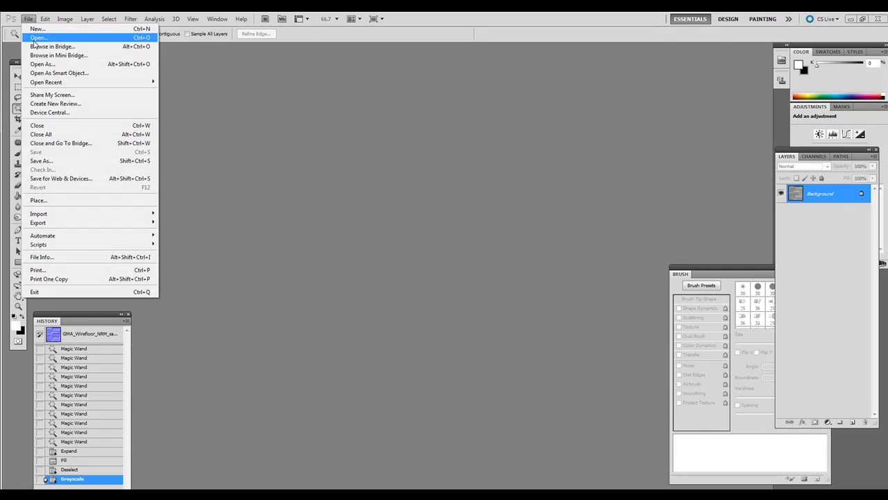
{"action": "left_click", "coordinate": [33, 39]}
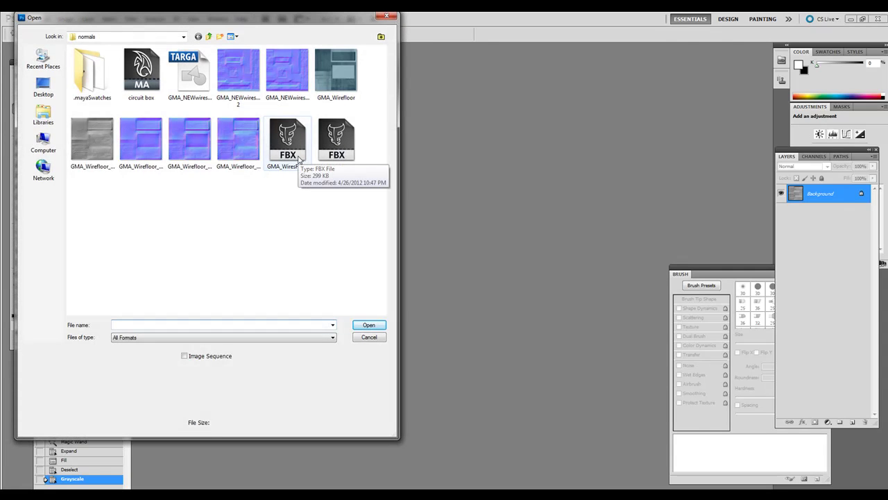
{"action": "left_click", "coordinate": [244, 78]}
{"action": "left_click", "coordinate": [359, 324]}
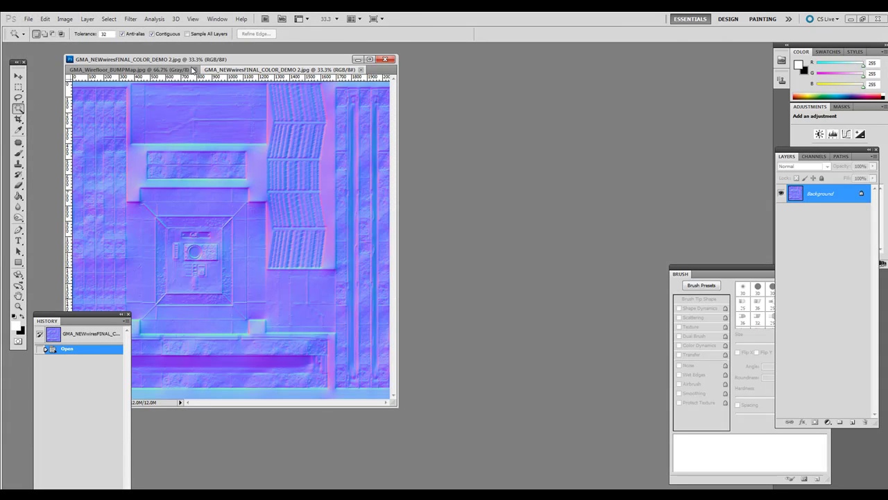
Zoom into the vent area and enlarge and reposition the normal map window.
{"action": "left_click_drag", "start_coordinate": [209, 61], "coordinate": [348, 84]}
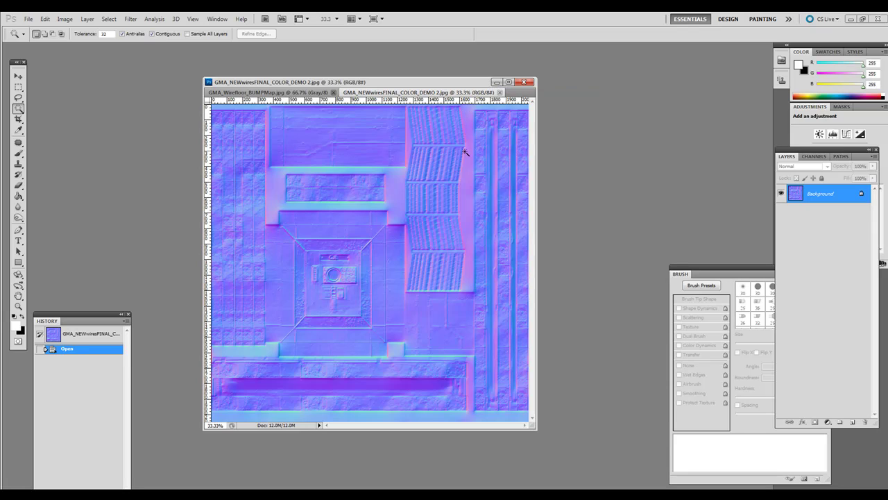
{"action": "left_click", "coordinate": [18, 306]}
{"action": "left_click", "coordinate": [452, 229]}
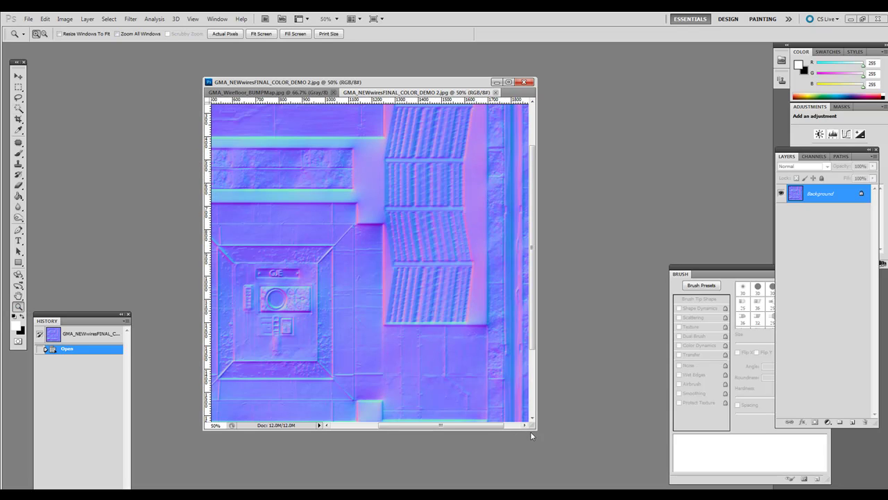
{"action": "left_click_drag", "start_coordinate": [535, 429], "coordinate": [652, 487]}
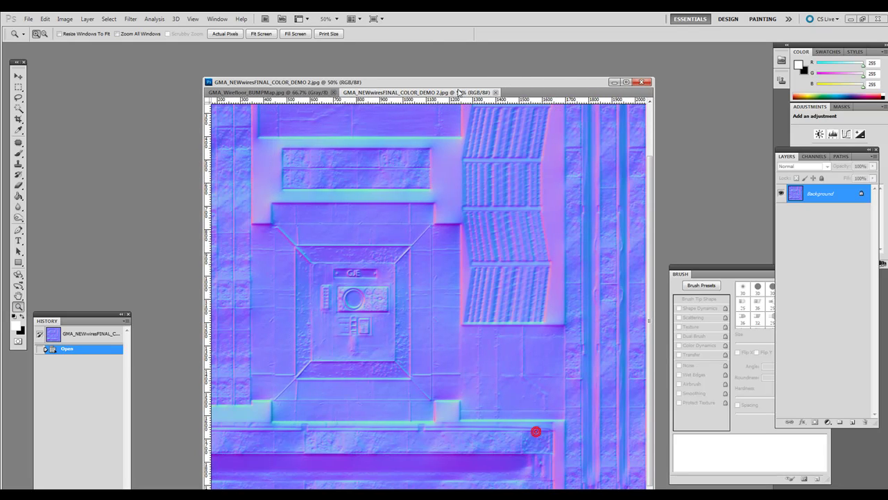
{"action": "left_click_drag", "start_coordinate": [464, 77], "coordinate": [328, 74]}
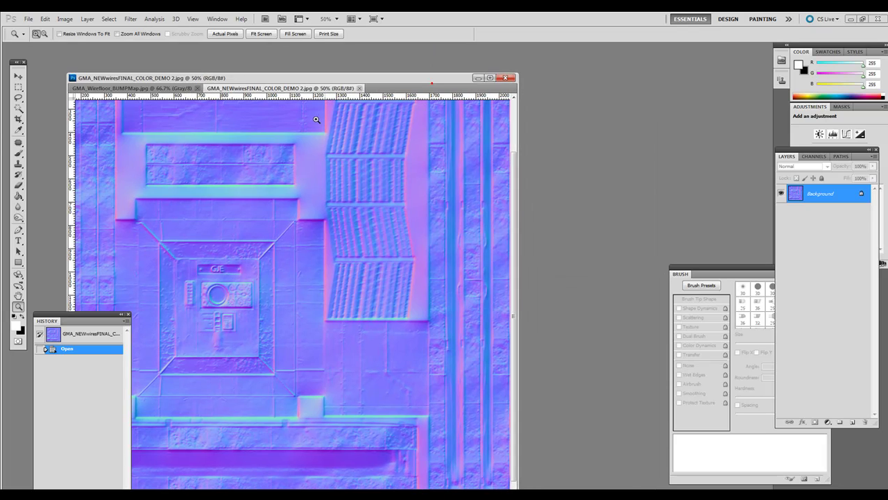
Magic-wand select the pink strip beside the vents and grow the selection.
{"action": "left_click", "coordinate": [18, 107]}
{"action": "left_click", "coordinate": [417, 181]}
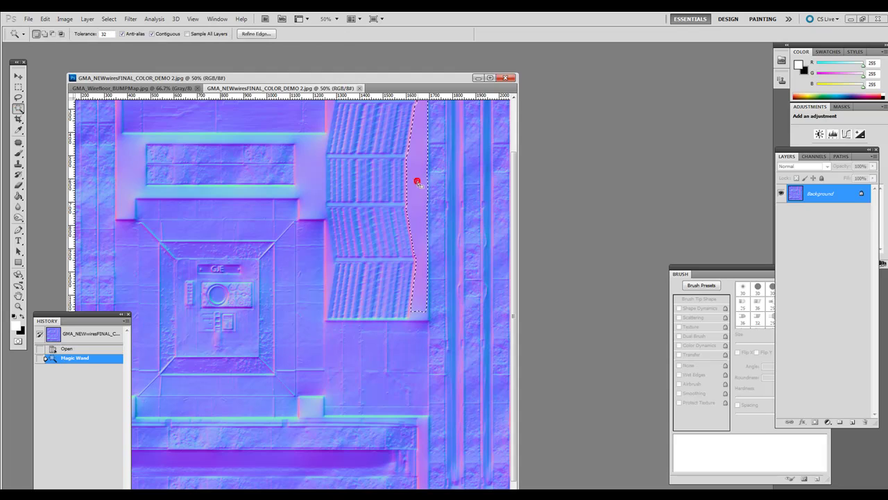
{"action": "left_click", "coordinate": [109, 19]}
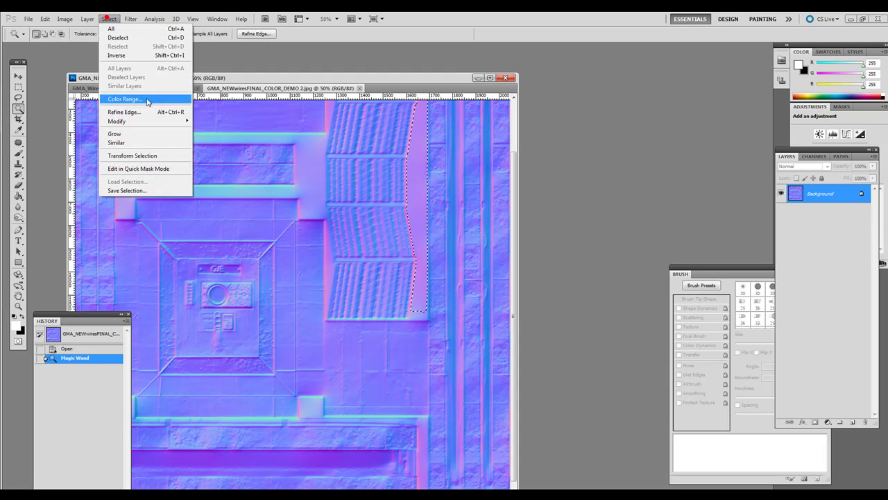
{"action": "left_click", "coordinate": [147, 135]}
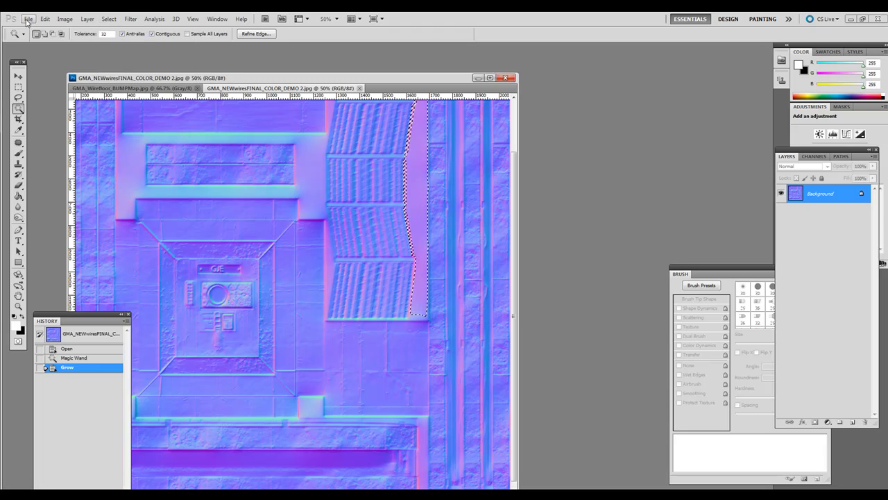
Cancel an accidental new document and undo the Grow step on the selection.
{"action": "left_click", "coordinate": [27, 19]}
{"action": "left_click", "coordinate": [29, 28]}
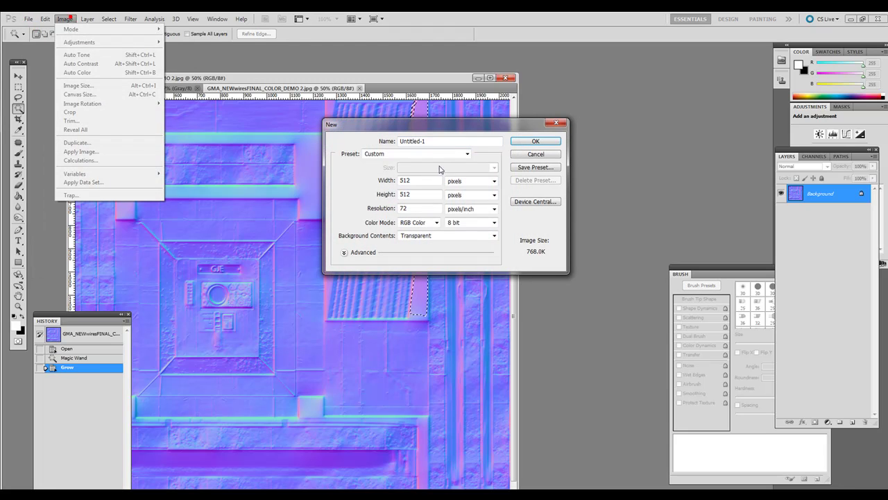
{"action": "left_click", "coordinate": [519, 156]}
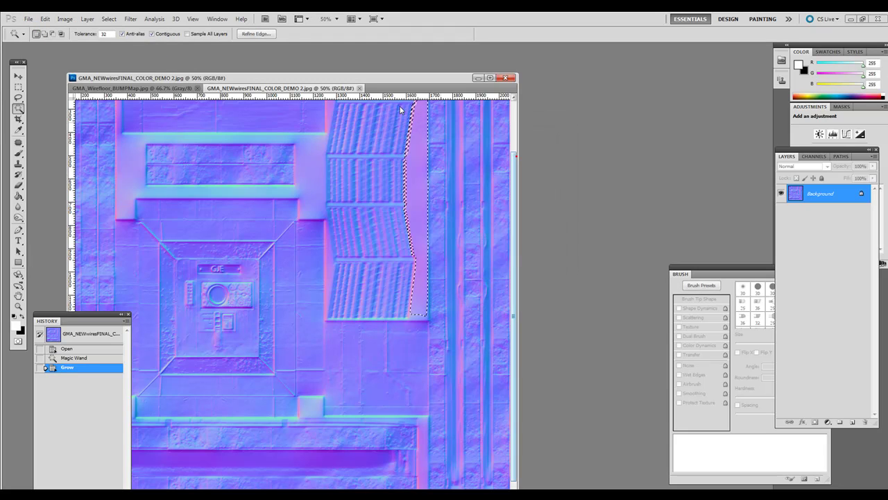
{"action": "left_click", "coordinate": [44, 18]}
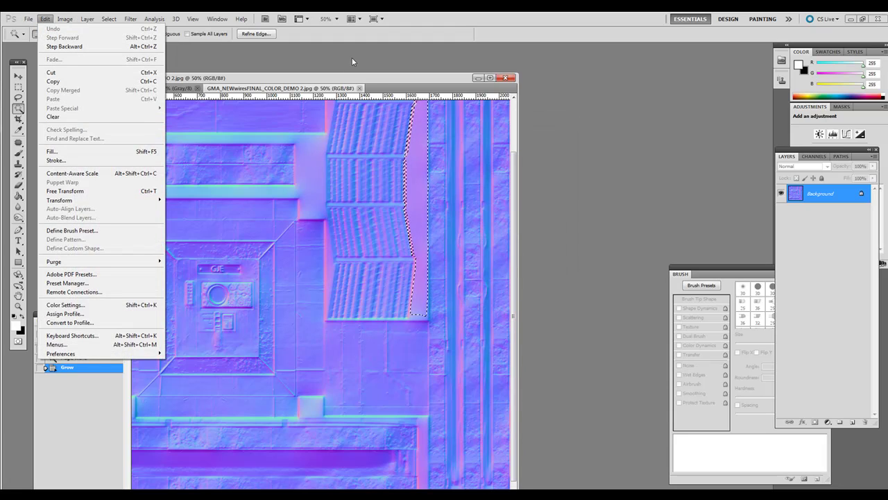
{"action": "left_click", "coordinate": [374, 79]}
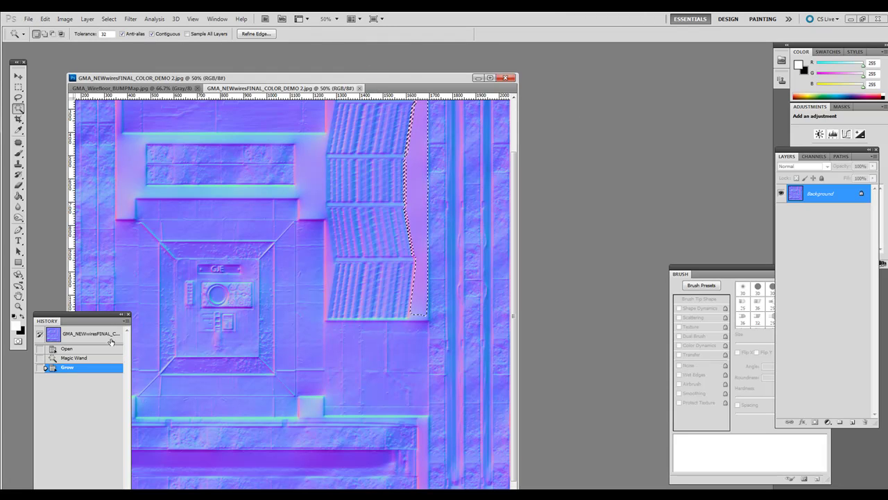
{"action": "left_click", "coordinate": [216, 18]}
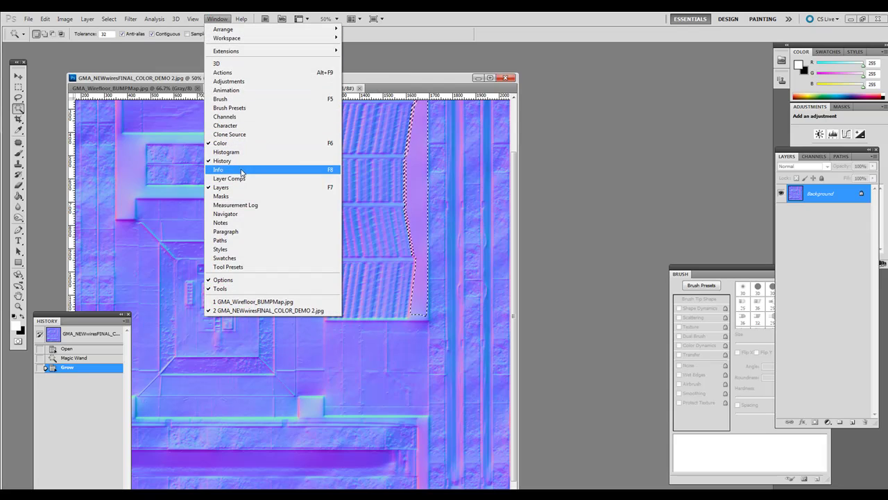
{"action": "left_click", "coordinate": [71, 358]}
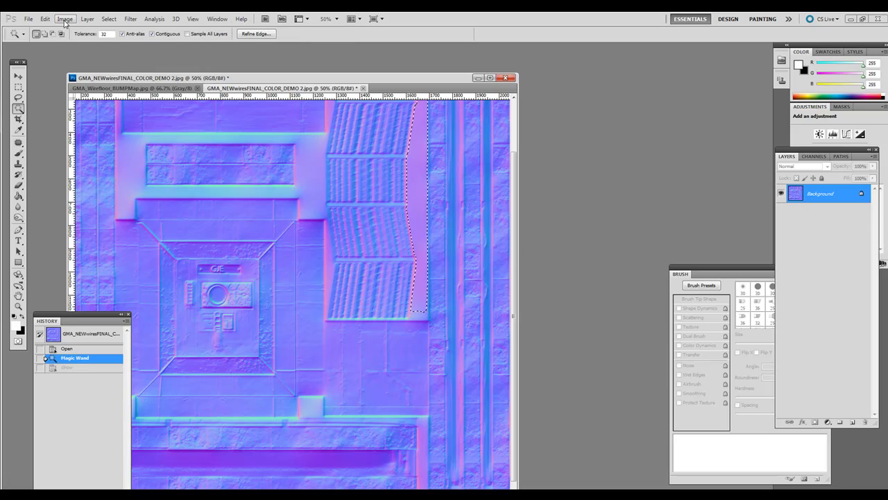
Expand the strip selection with Select > Modify > Expand.
{"action": "left_click", "coordinate": [109, 19]}
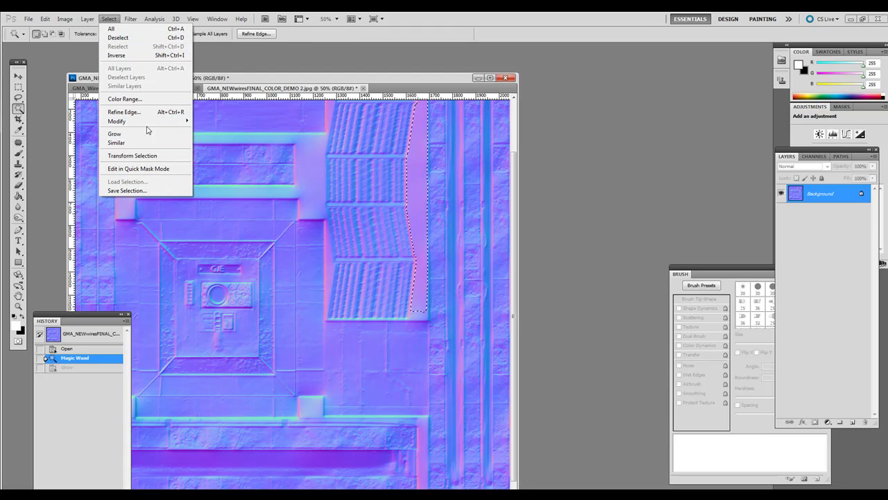
{"action": "mouse_move", "coordinate": [150, 127]}
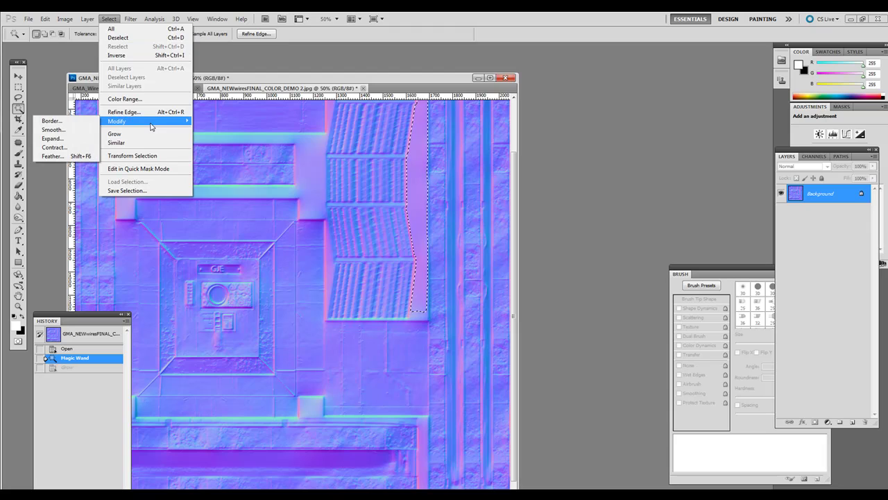
{"action": "left_click", "coordinate": [73, 138]}
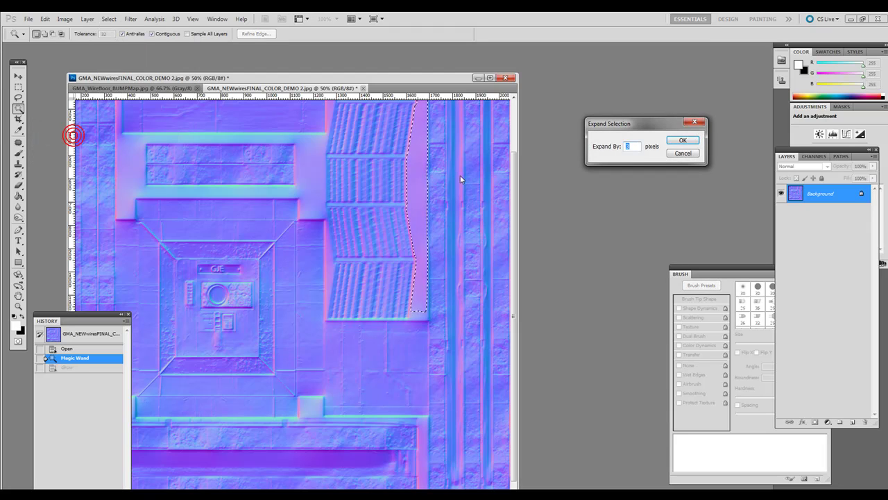
{"action": "left_click", "coordinate": [681, 140]}
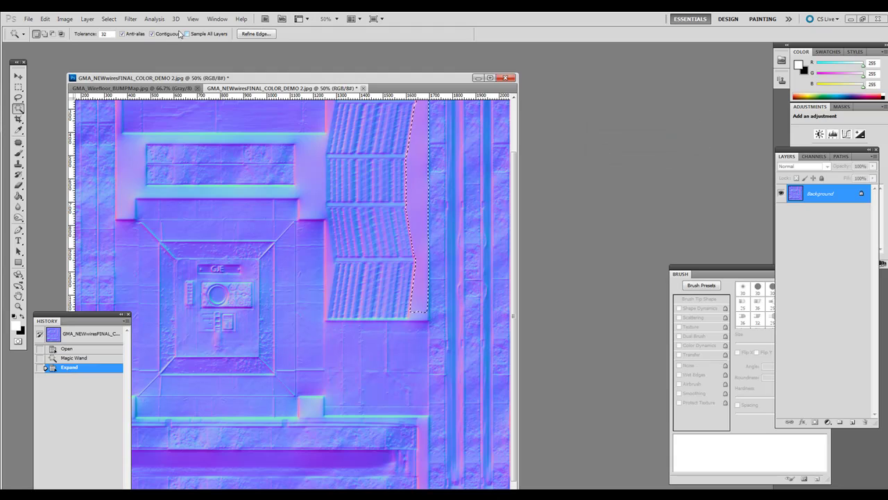
Expand the strip selection again by 10 pixels.
{"action": "left_click", "coordinate": [45, 19]}
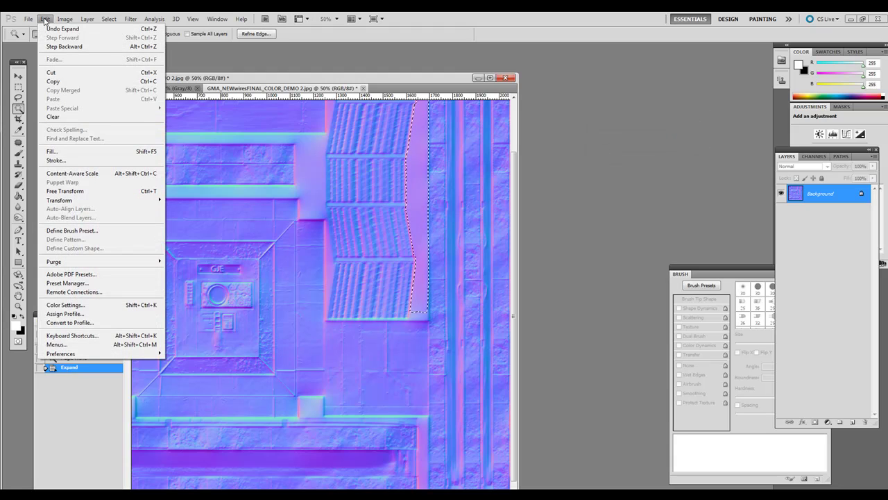
{"action": "mouse_move", "coordinate": [109, 19]}
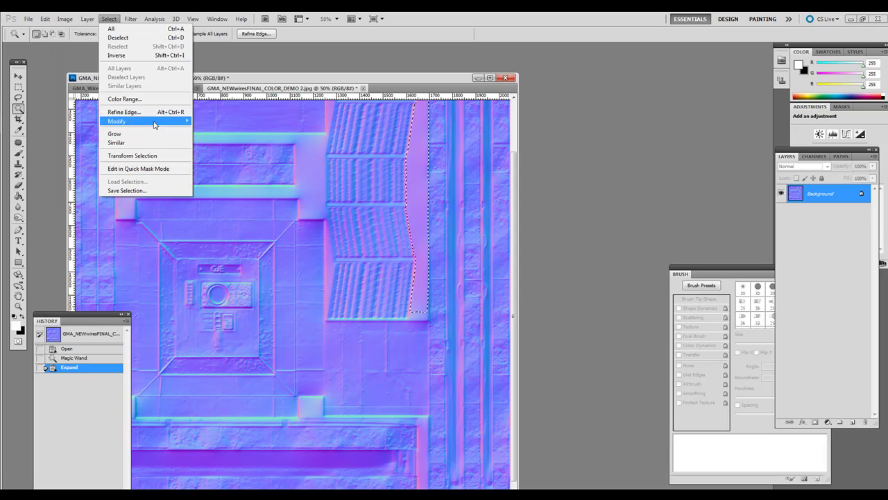
{"action": "mouse_move", "coordinate": [149, 121]}
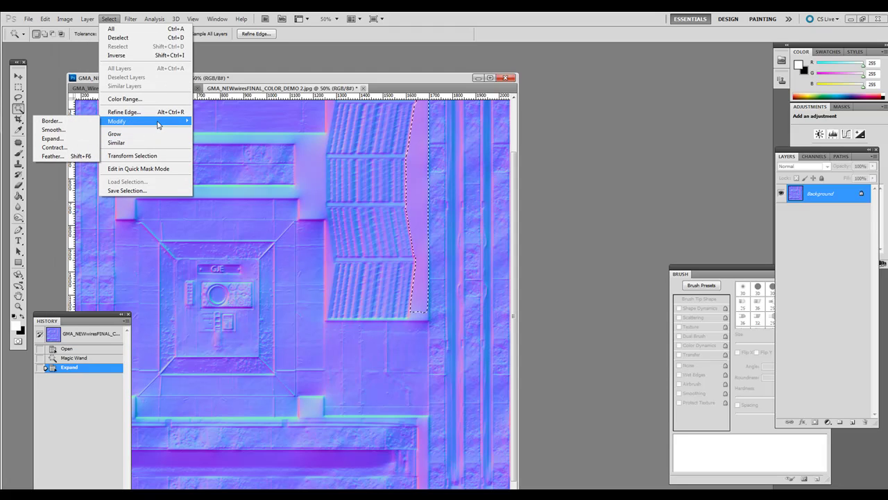
{"action": "left_click", "coordinate": [88, 141]}
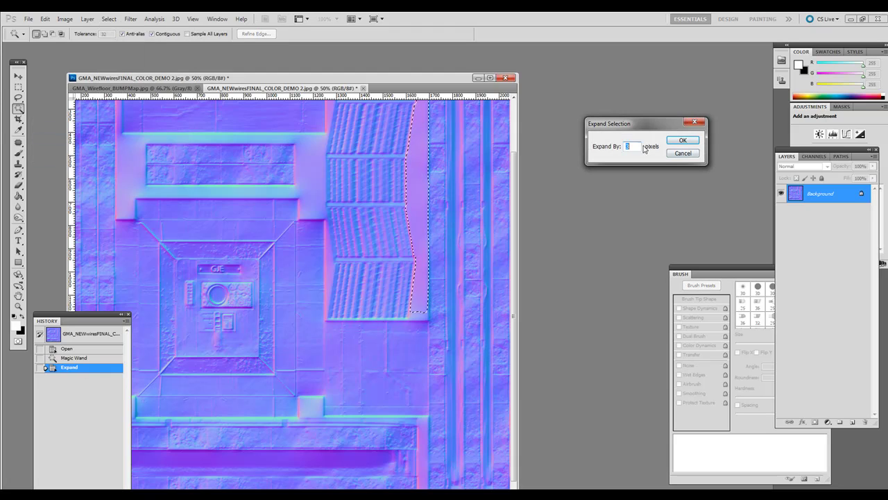
{"action": "type", "text": "10"}
{"action": "left_click", "coordinate": [680, 141]}
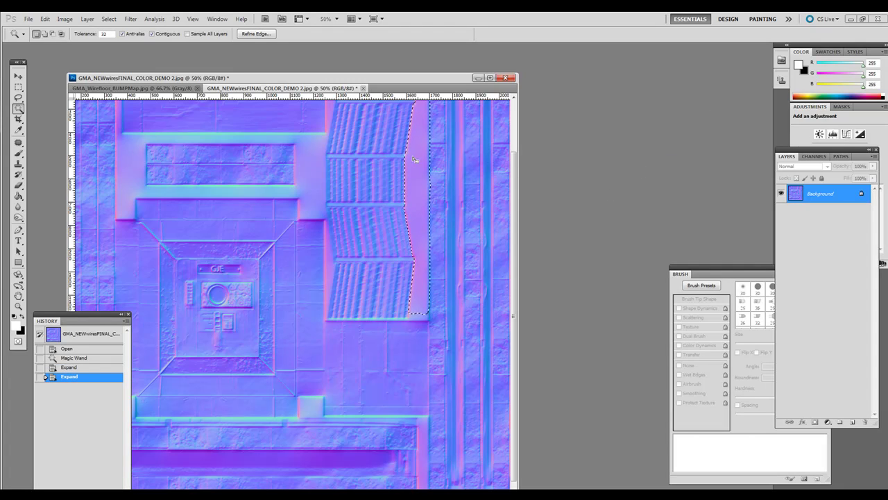
{"action": "left_click", "coordinate": [44, 19]}
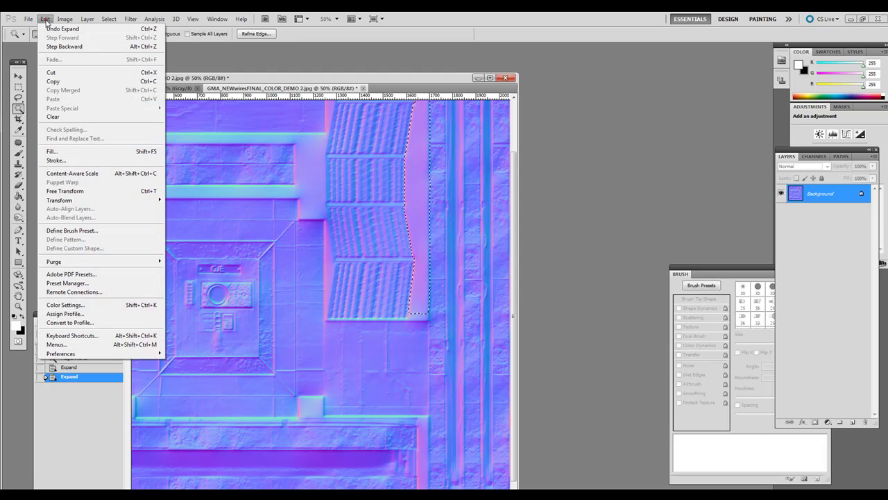
Content-Aware fill the expanded strip beside the vents, deselect, and fit the normal map on screen.
{"action": "left_click", "coordinate": [75, 152]}
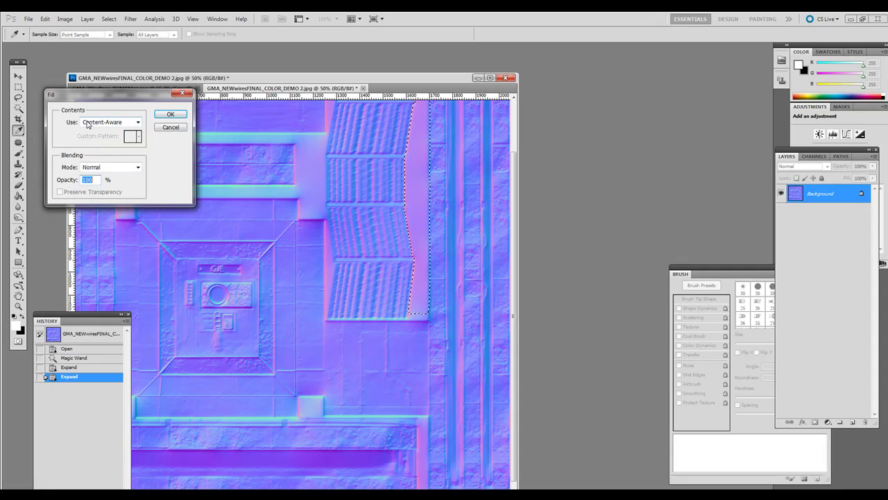
{"action": "left_click", "coordinate": [164, 116]}
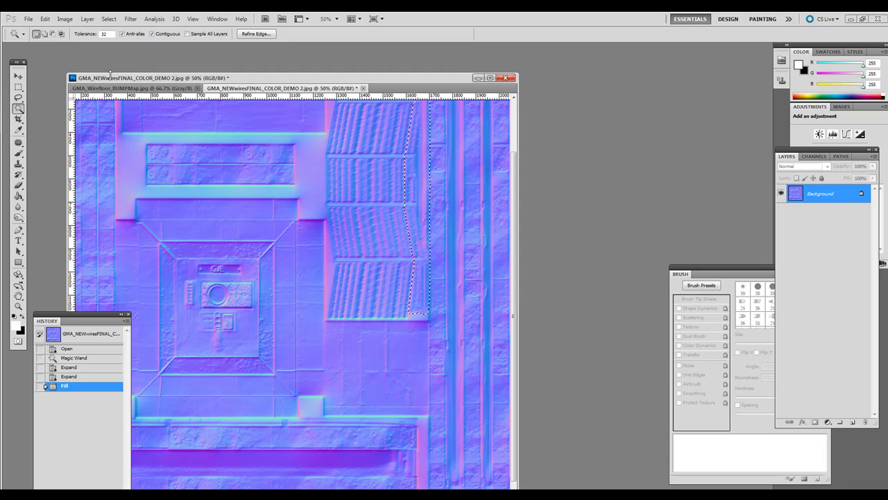
{"action": "key", "text": "ctrl+d"}
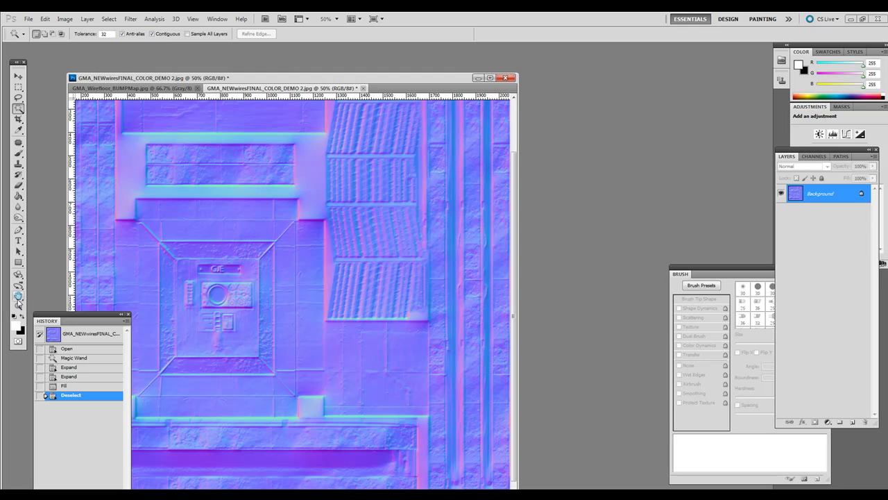
{"action": "left_click", "coordinate": [18, 296]}
{"action": "double_click", "coordinate": [19, 295]}
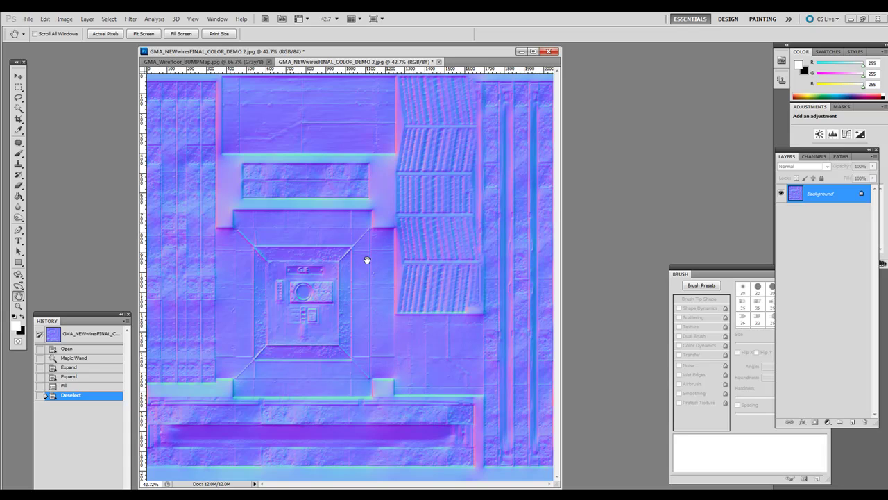
Magic Wand select the light strip at the lower left of the normal map.
{"action": "left_click", "coordinate": [17, 108]}
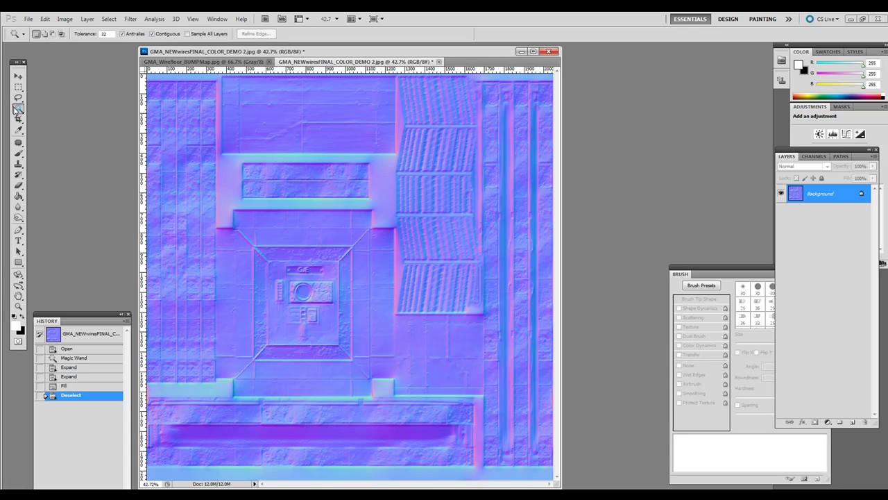
{"action": "left_click", "coordinate": [210, 392]}
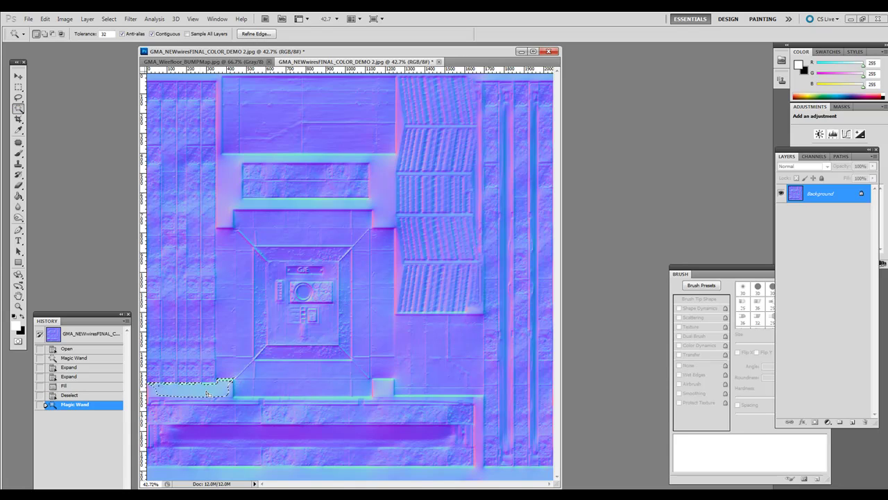
{"action": "left_click", "coordinate": [156, 395], "text": "shift"}
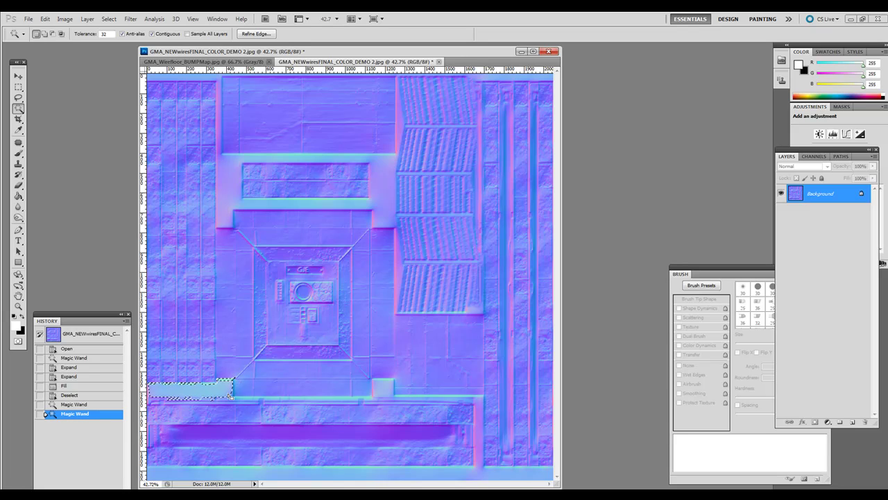
{"action": "key", "text": "ctrl+d"}
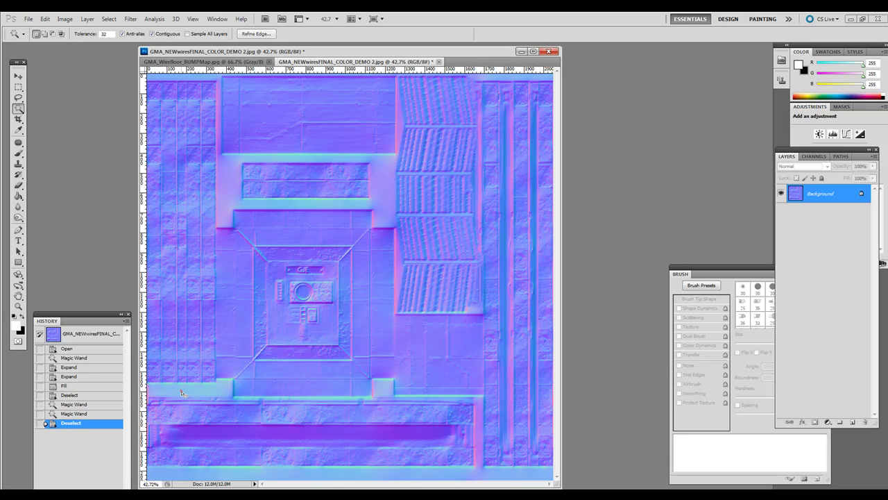
{"action": "left_click", "coordinate": [183, 394]}
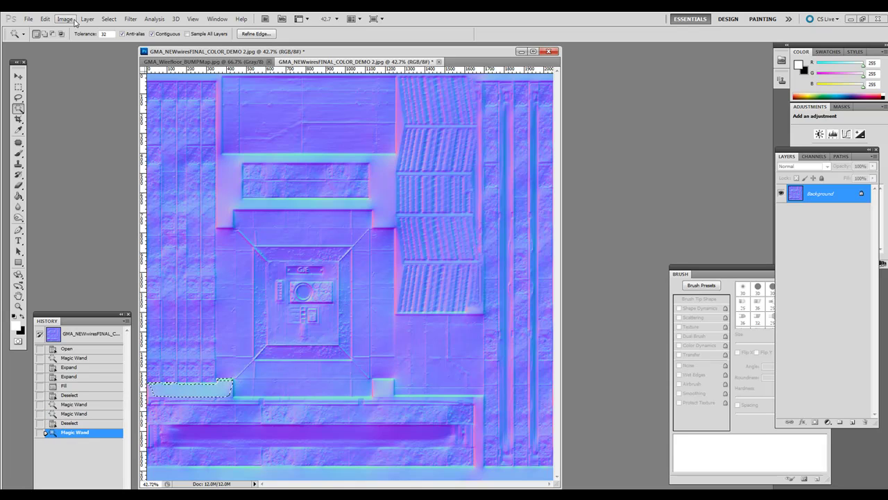
Expand the lower-left selection and add the neighbouring slivers of the strip.
{"action": "left_click", "coordinate": [108, 20]}
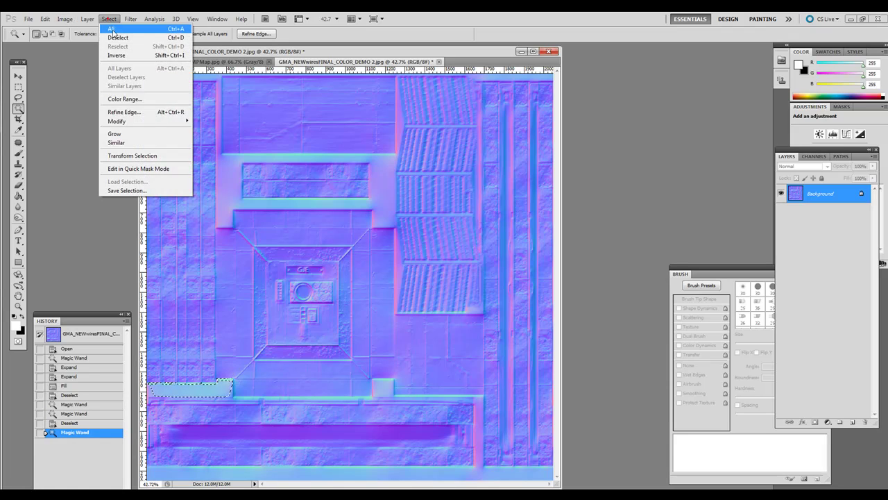
{"action": "mouse_move", "coordinate": [157, 123]}
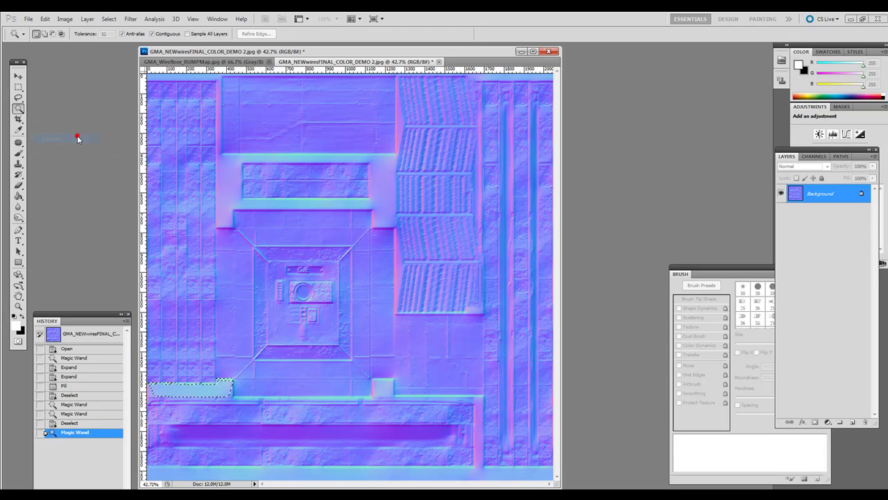
{"action": "left_click", "coordinate": [680, 142]}
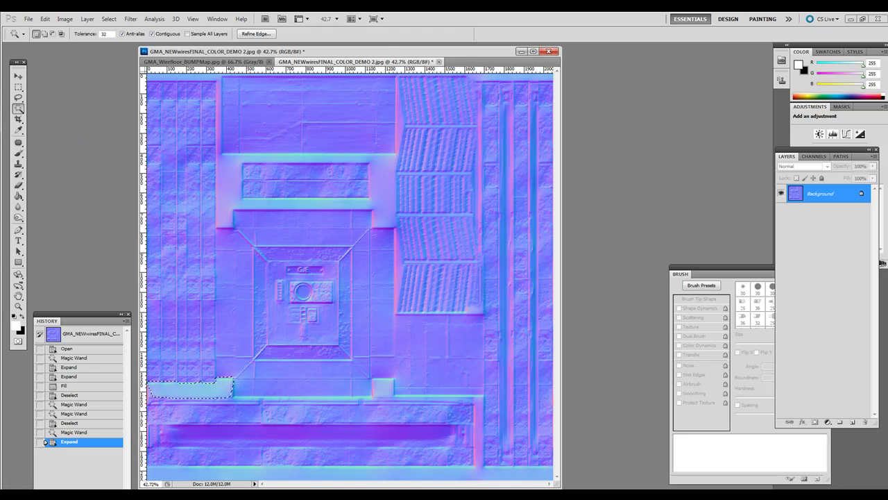
{"action": "left_click", "coordinate": [180, 382], "text": "shift"}
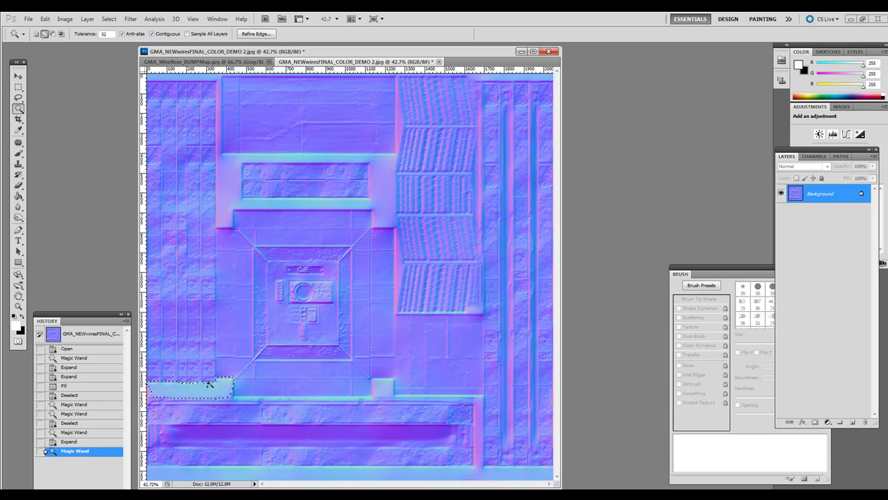
{"action": "left_click", "coordinate": [208, 383], "text": "shift"}
{"action": "left_click", "coordinate": [183, 384], "text": "shift"}
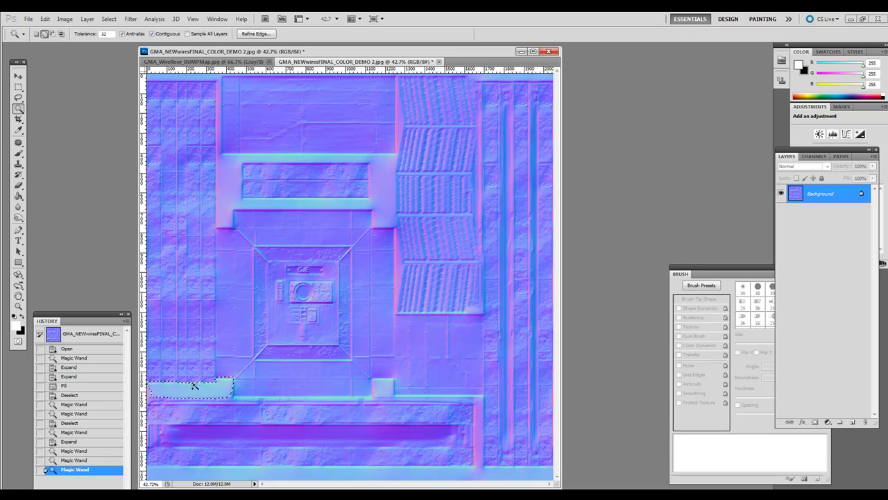
{"action": "left_click", "coordinate": [195, 385], "text": "shift"}
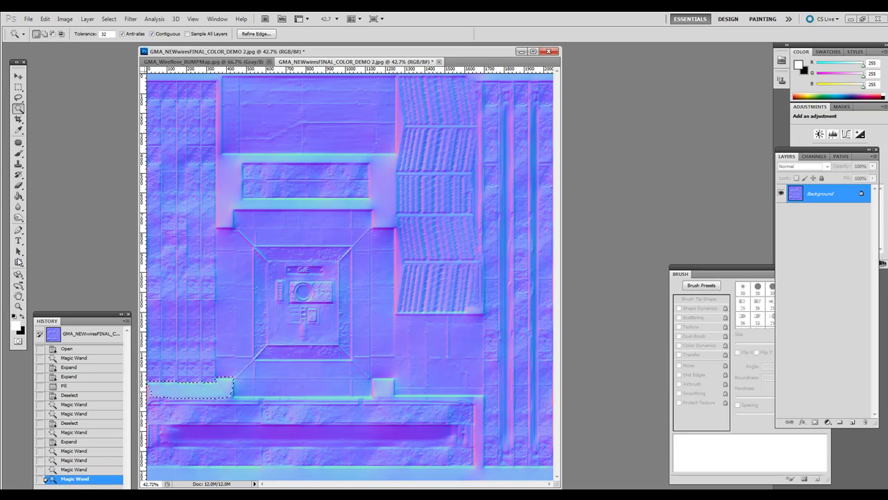
Content-Aware fill the lower-left strip and clear the selection.
{"action": "left_click", "coordinate": [45, 19]}
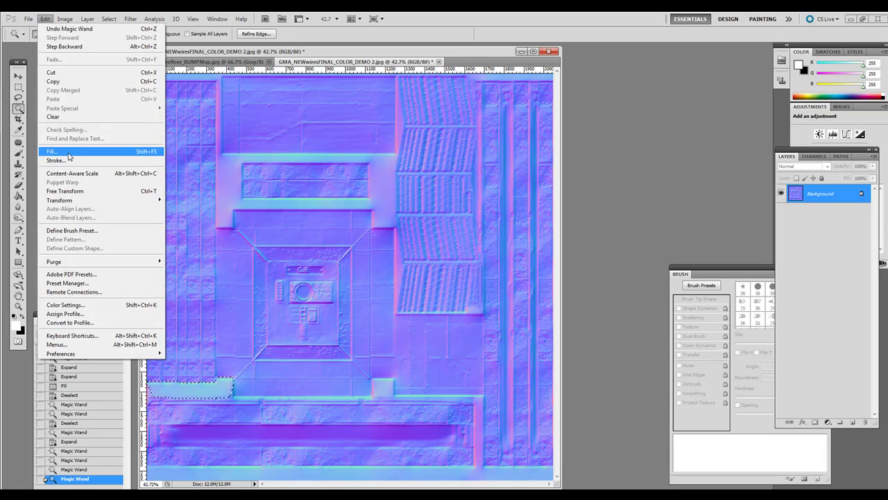
{"action": "left_click", "coordinate": [68, 152]}
{"action": "left_click", "coordinate": [165, 115]}
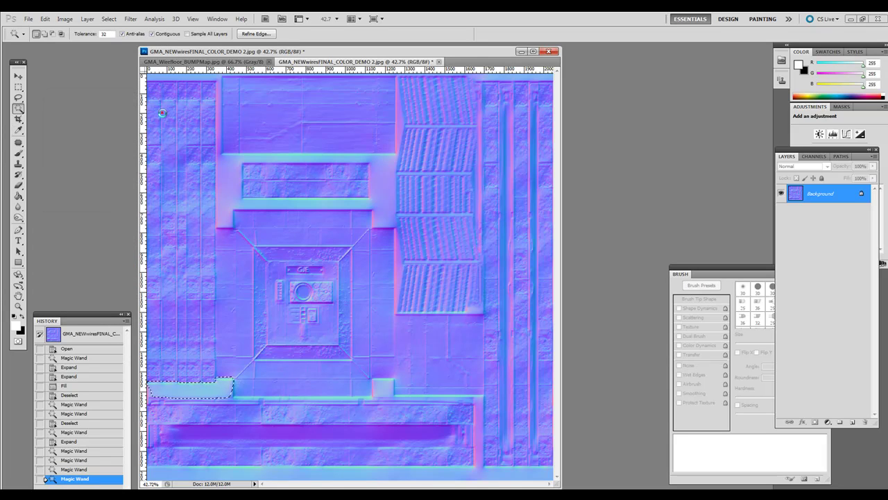
{"action": "key", "text": "ctrl+d"}
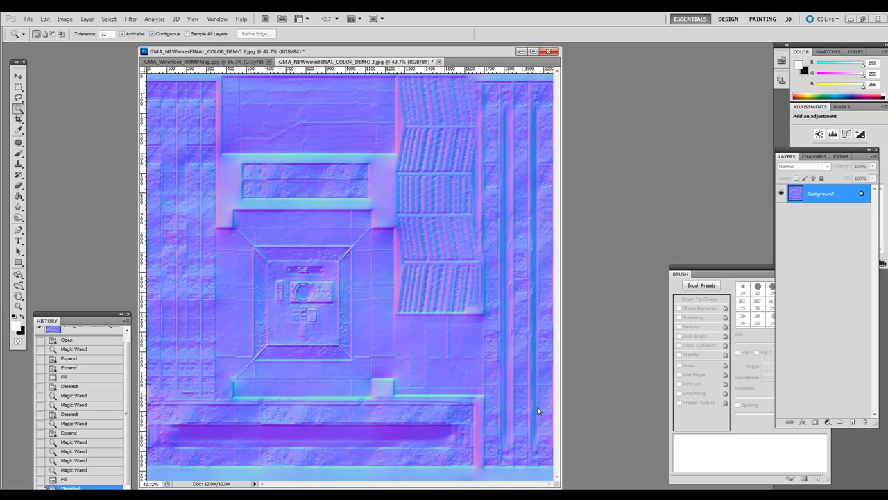
Save the normal map as a Maximum-quality JPEG and return to Maya.
{"action": "left_click", "coordinate": [28, 19]}
{"action": "left_click", "coordinate": [66, 152]}
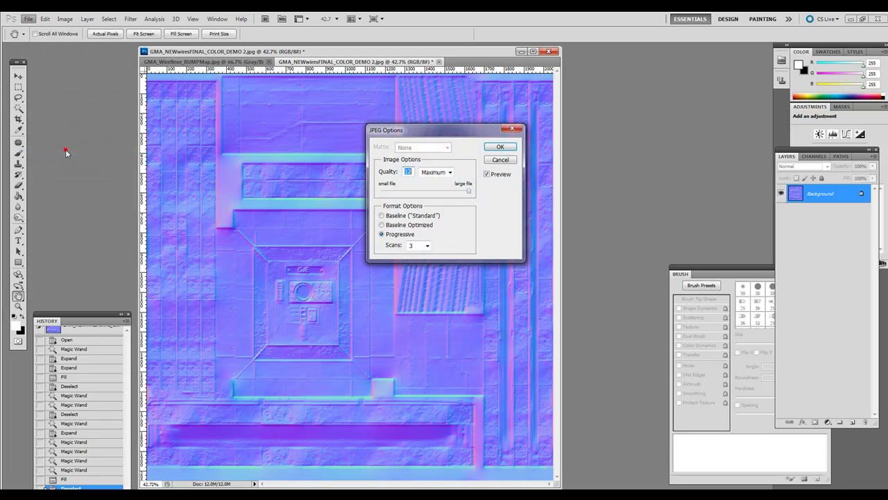
{"action": "left_click", "coordinate": [492, 147]}
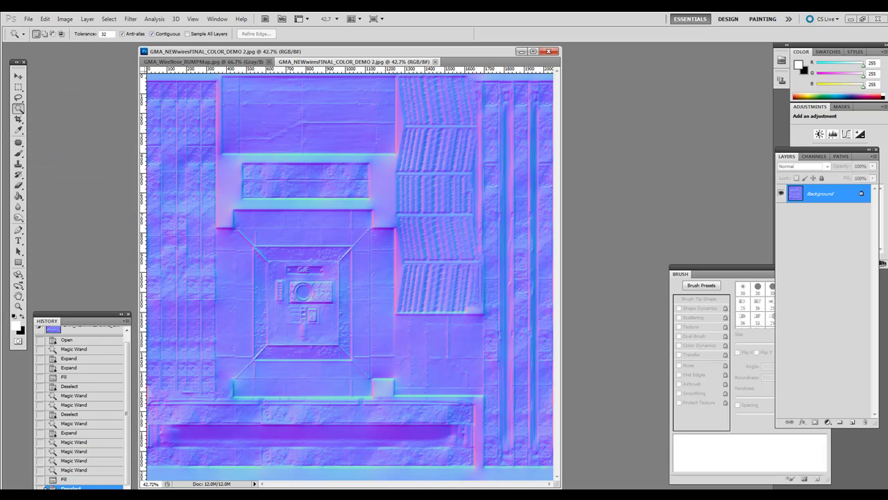
{"action": "mouse_move", "coordinate": [272, 495]}
{"action": "left_click", "coordinate": [321, 469]}
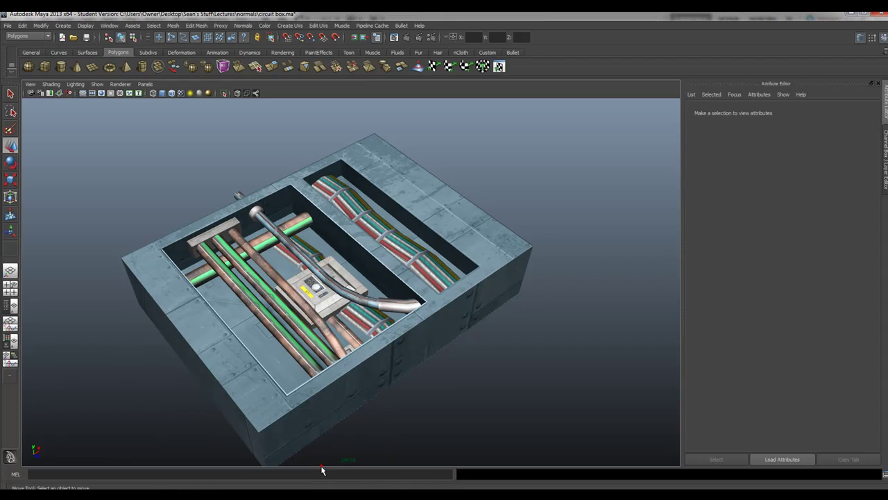
Rename the circuit box's blinn9 material to 'body'.
{"action": "left_click", "coordinate": [462, 220]}
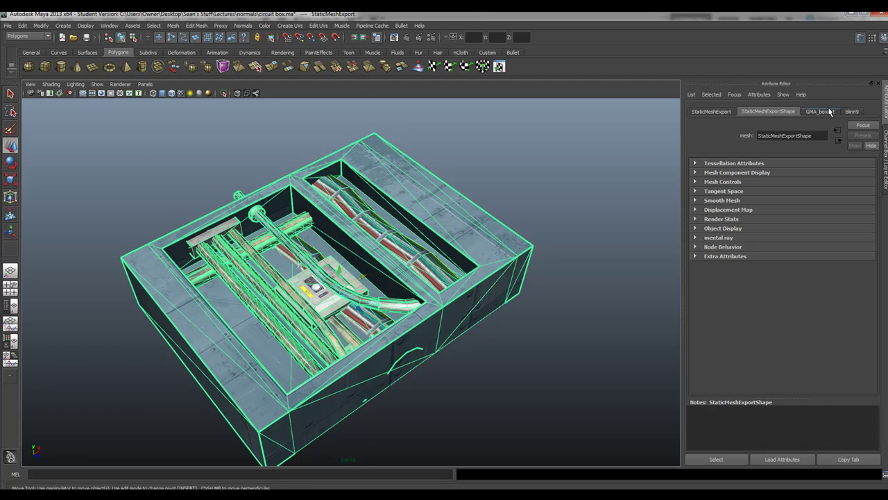
{"action": "left_click", "coordinate": [851, 112]}
{"action": "double_click", "coordinate": [780, 136]}
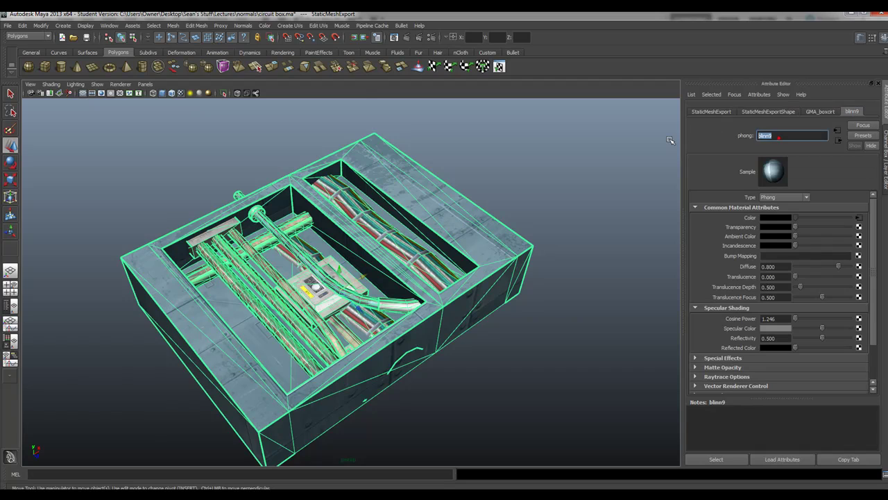
{"action": "type", "text": "boxcirt"}
{"action": "key", "text": "Return"}
Start adding a render node to the body material's Bump Mapping.
{"action": "left_click", "coordinate": [820, 111]}
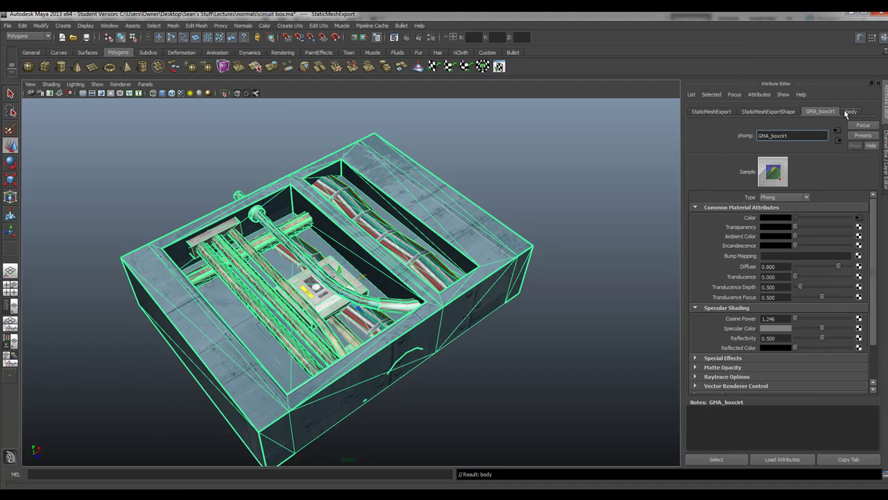
{"action": "left_click", "coordinate": [845, 110]}
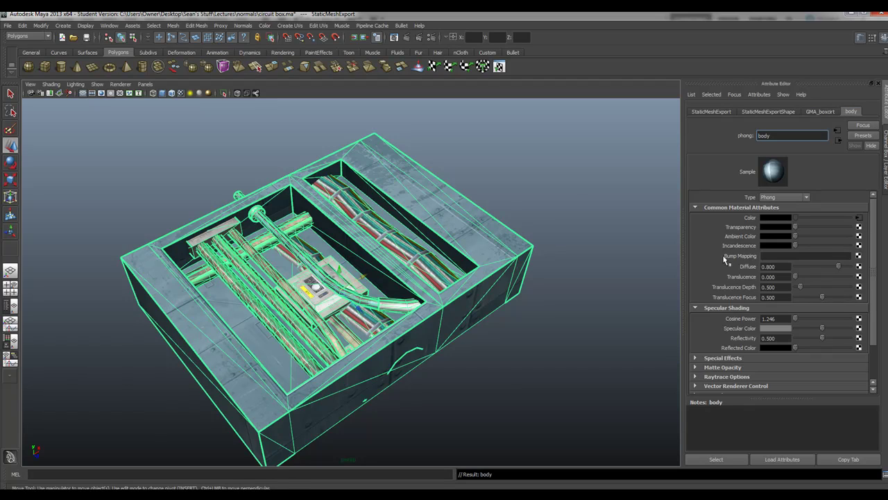
{"action": "left_click", "coordinate": [858, 256]}
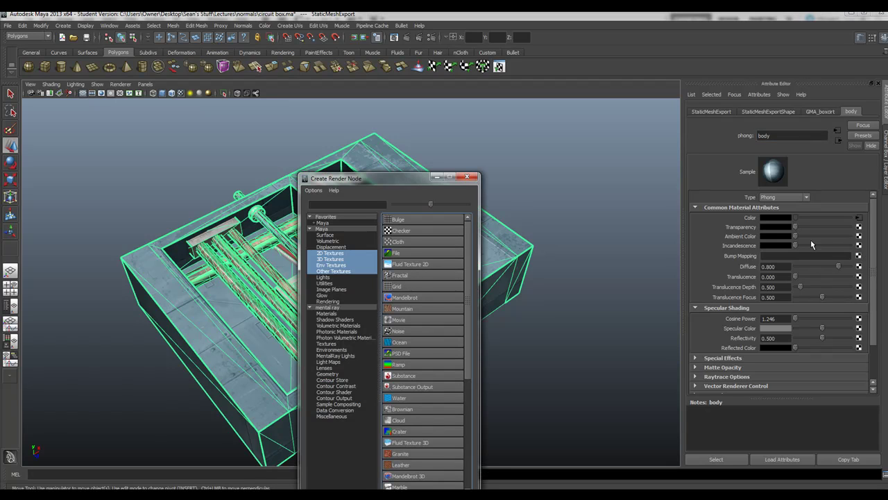
Create a file-texture bump and load the edited normal map image into it.
{"action": "left_click", "coordinate": [402, 253]}
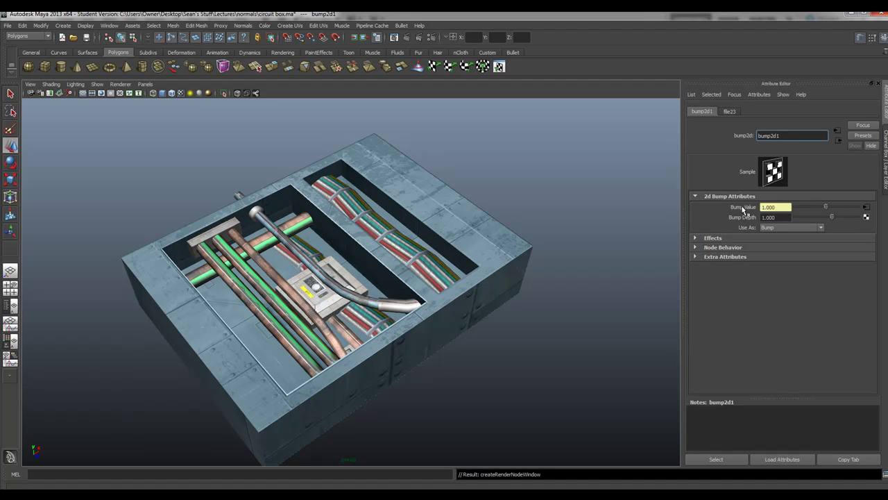
{"action": "left_click", "coordinate": [868, 208]}
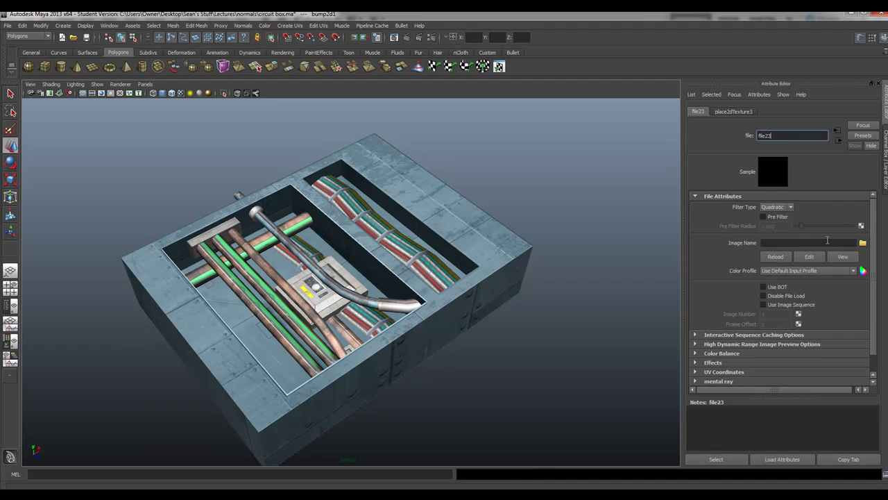
{"action": "left_click", "coordinate": [862, 243]}
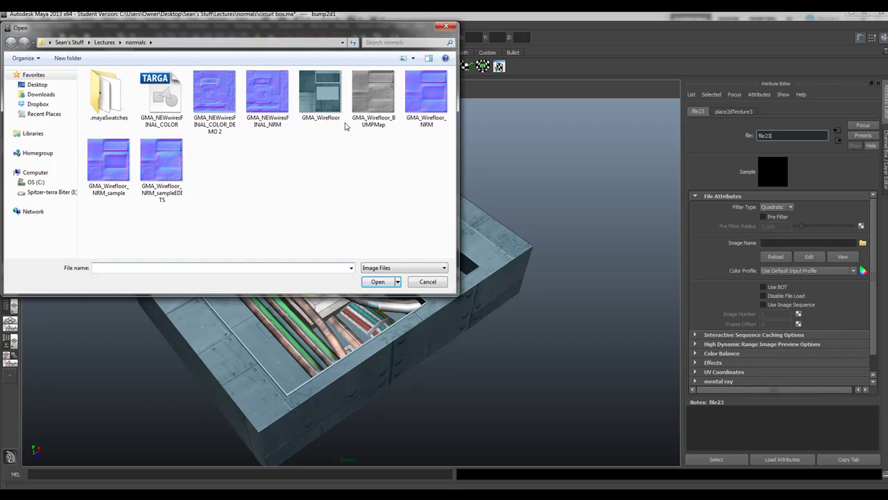
{"action": "left_click", "coordinate": [172, 157]}
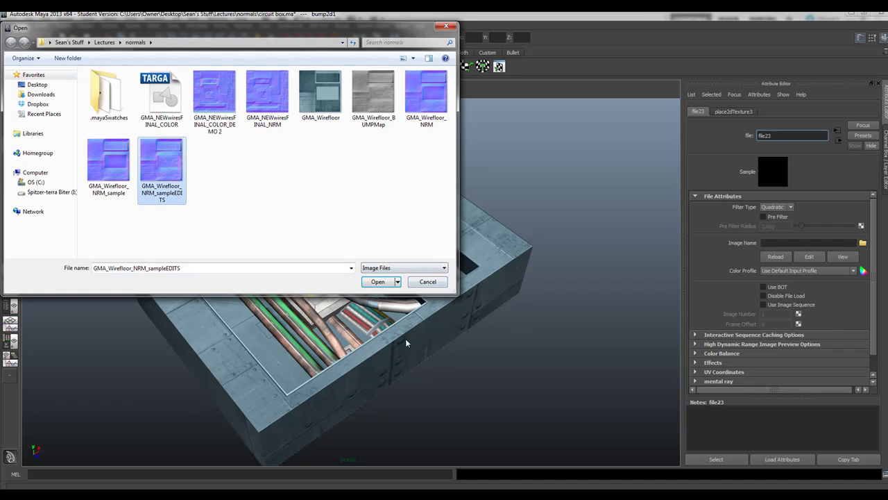
{"action": "left_click", "coordinate": [377, 282]}
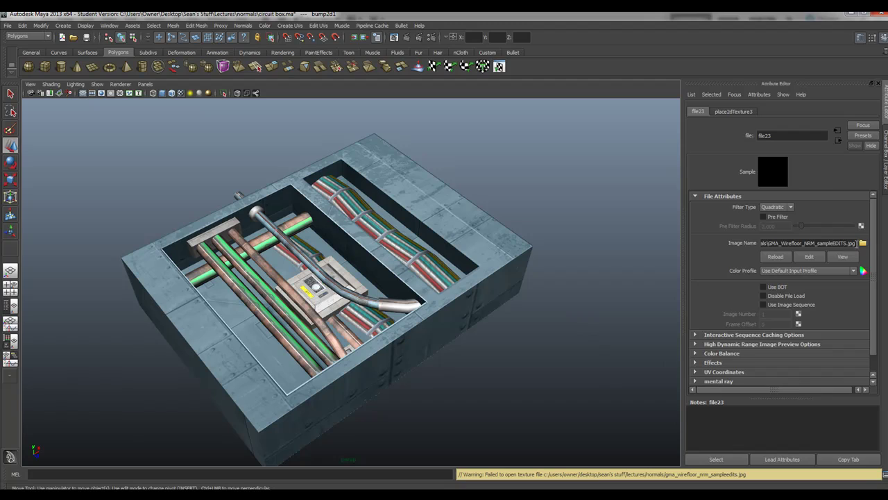
Replace bump2d1's file23 input with a new file texture loading GMA_Wirefloor_NRM_sample.jpg.
{"action": "left_click", "coordinate": [838, 143]}
{"action": "right_click", "coordinate": [744, 207]}
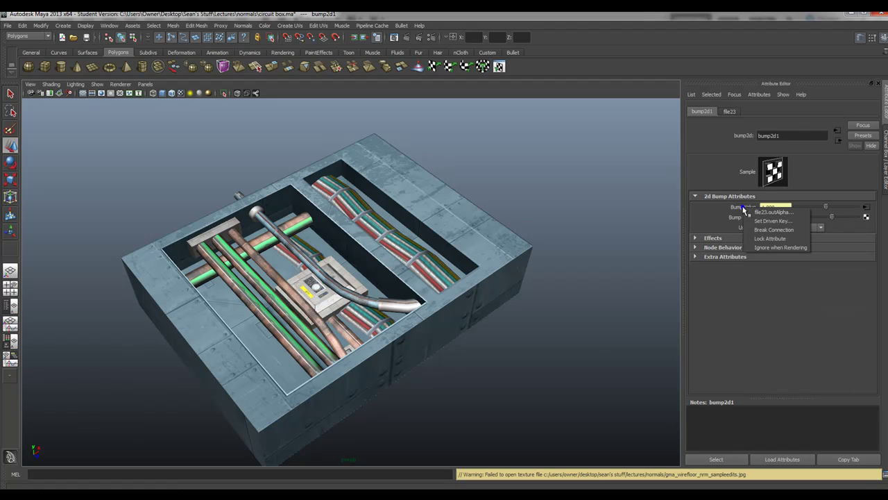
{"action": "left_click", "coordinate": [769, 229]}
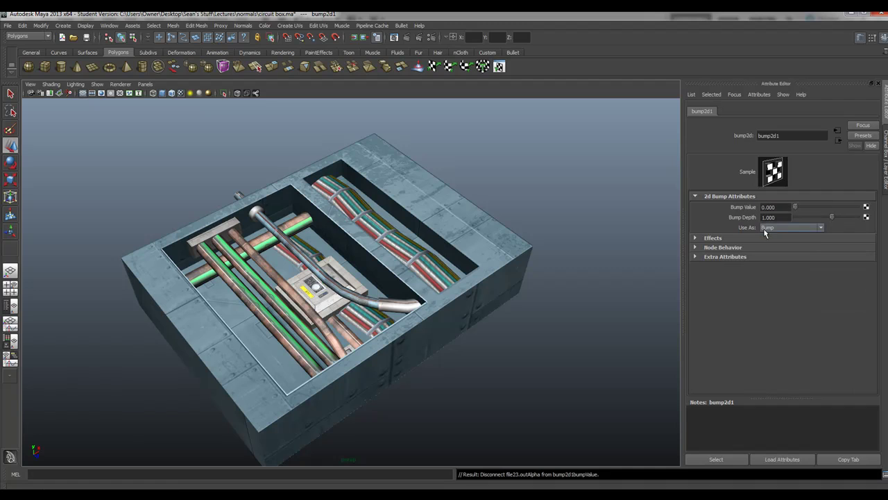
{"action": "left_click", "coordinate": [866, 208]}
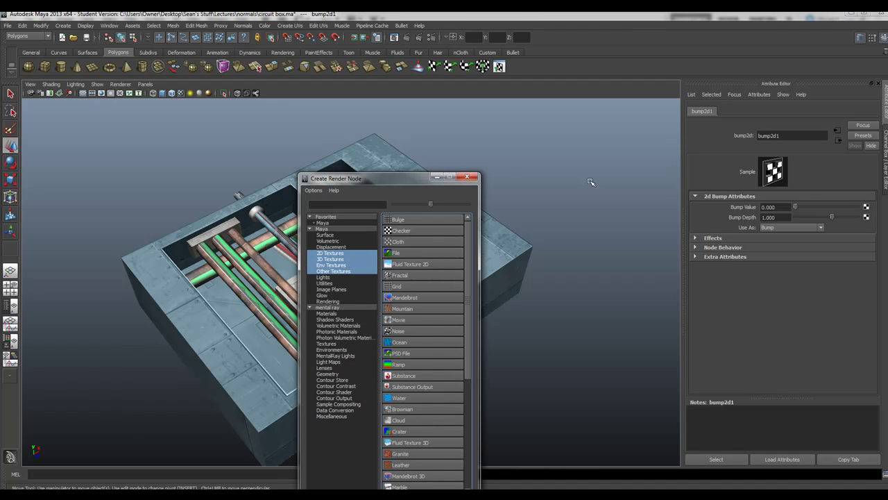
{"action": "left_click", "coordinate": [431, 253]}
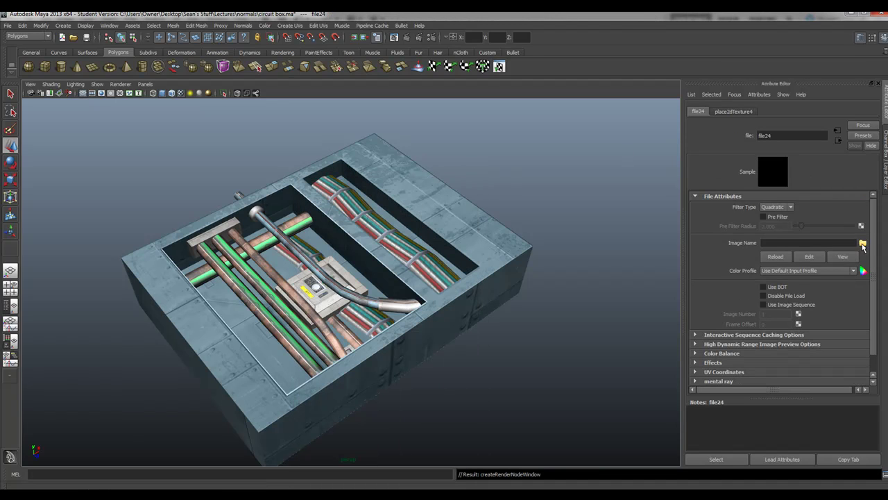
{"action": "left_click", "coordinate": [862, 243]}
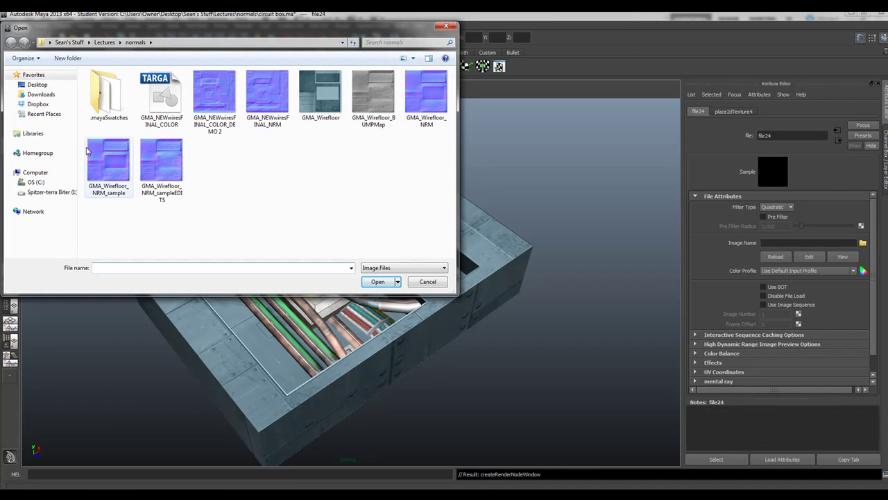
{"action": "left_click", "coordinate": [106, 157]}
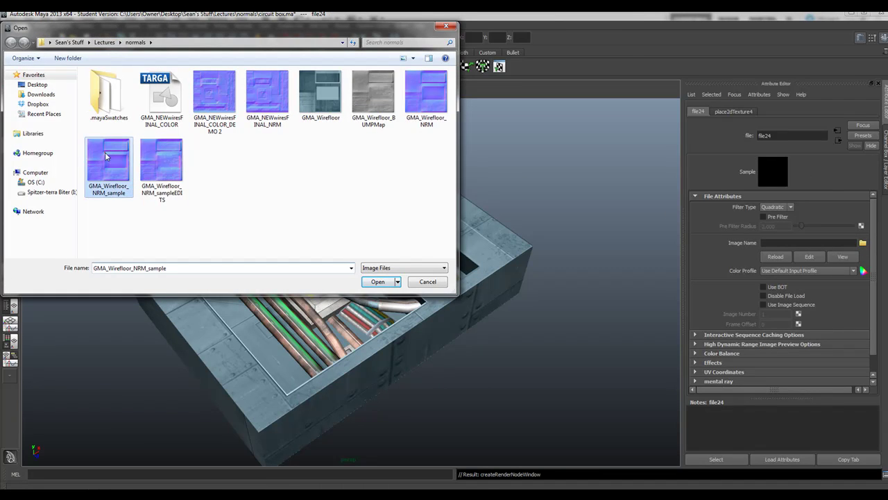
{"action": "left_click", "coordinate": [379, 282]}
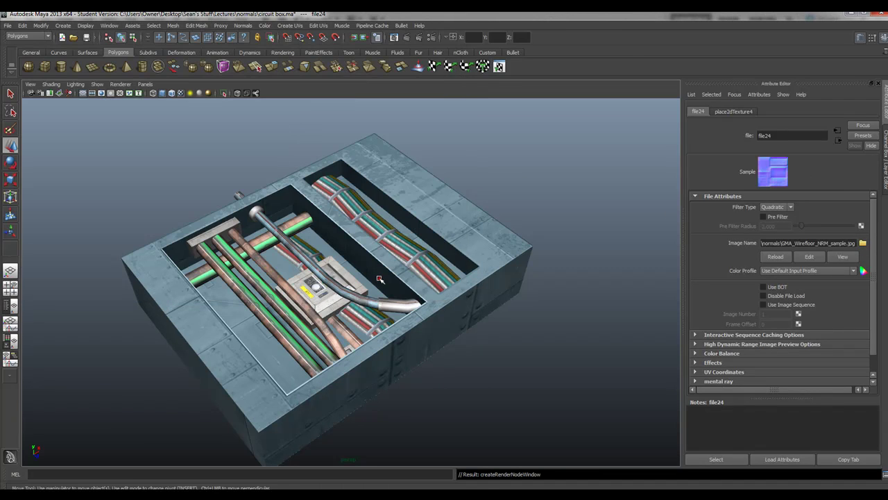
{"action": "left_click", "coordinate": [837, 137]}
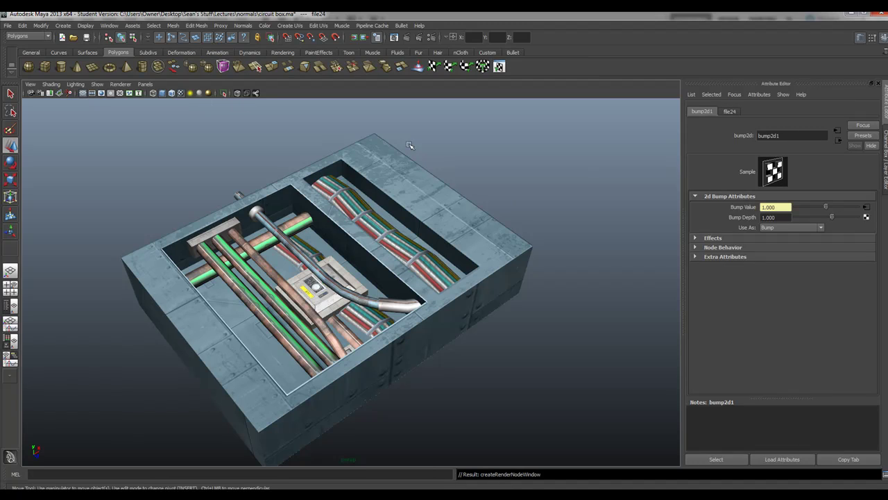
Set bump2d1 to Tangent Space Normals, enable High Quality Rendering, and lower Bump Depth to 0.188.
{"action": "left_click", "coordinate": [819, 227]}
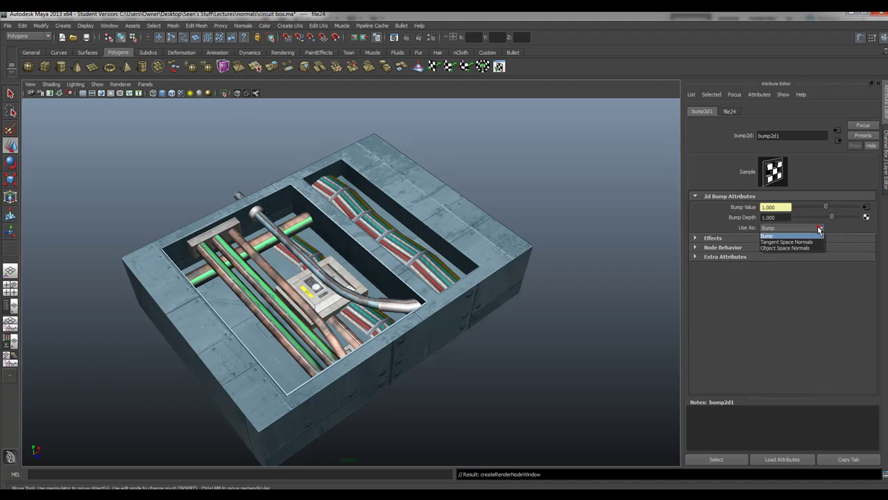
{"action": "left_click", "coordinate": [780, 242]}
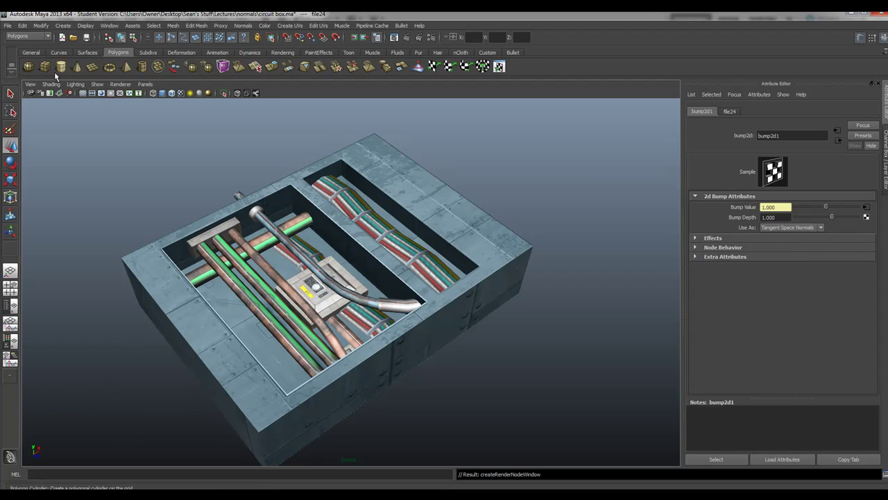
{"action": "left_click", "coordinate": [208, 94]}
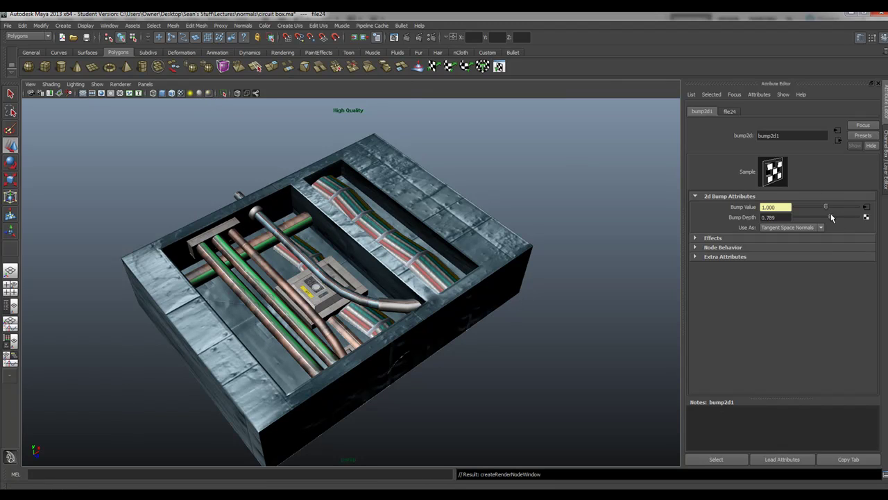
{"action": "left_click_drag", "start_coordinate": [832, 216], "coordinate": [828, 220]}
Inspect the box in Viewport 2.0, restore high-quality shading, and start an IPR render.
{"action": "left_click", "coordinate": [121, 85]}
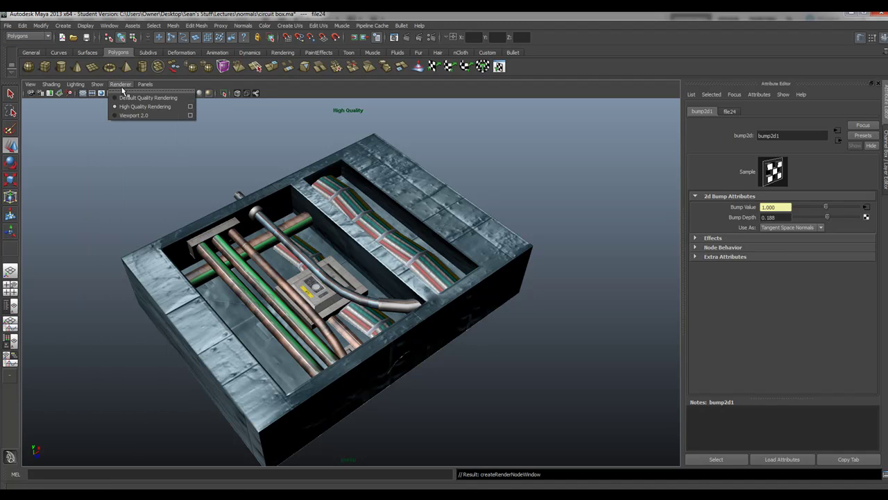
{"action": "left_click", "coordinate": [144, 116]}
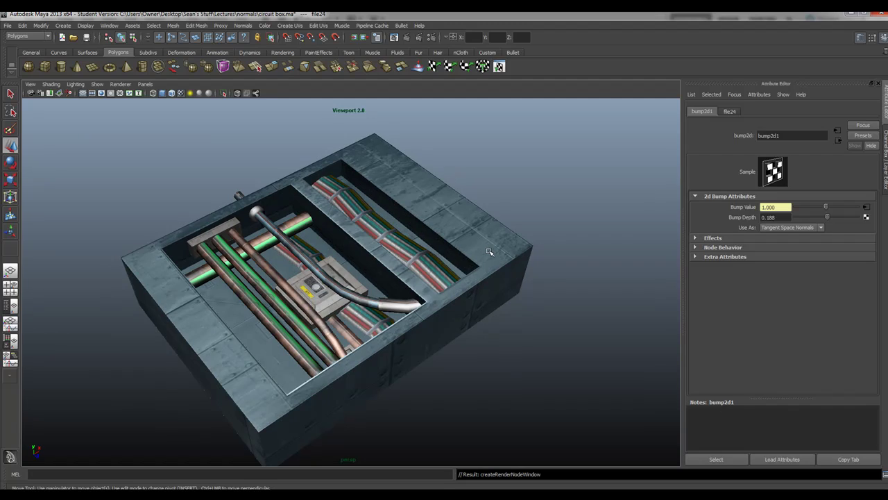
{"action": "left_click_drag", "start_coordinate": [499, 266], "coordinate": [521, 273], "text": "alt"}
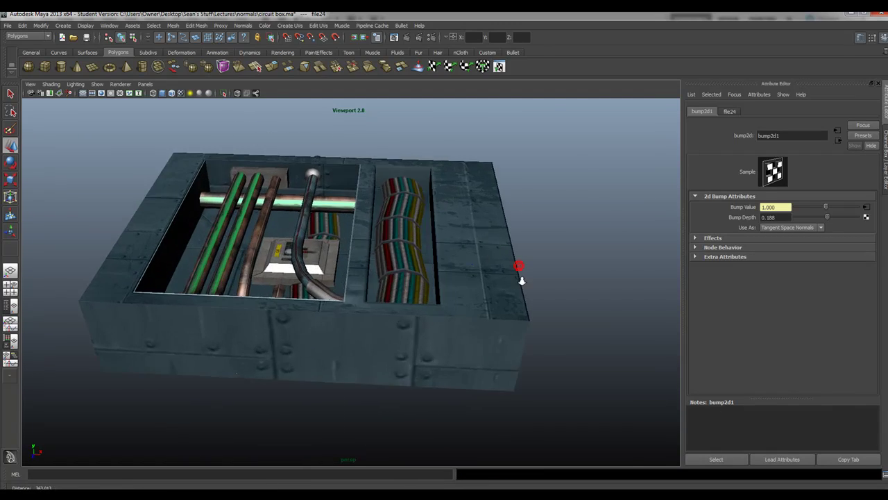
{"action": "right_click_drag", "start_coordinate": [521, 273], "coordinate": [608, 275], "text": "alt"}
{"action": "left_click_drag", "start_coordinate": [608, 276], "coordinate": [476, 250], "text": "alt"}
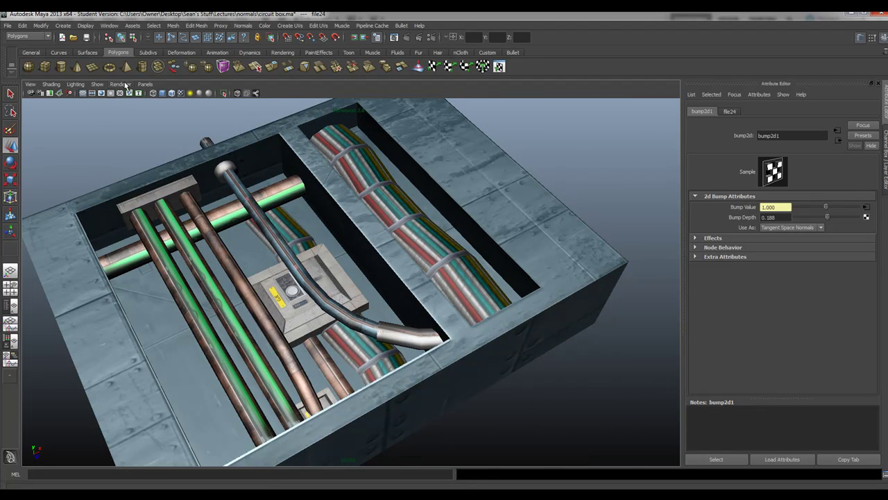
{"action": "left_click", "coordinate": [124, 84]}
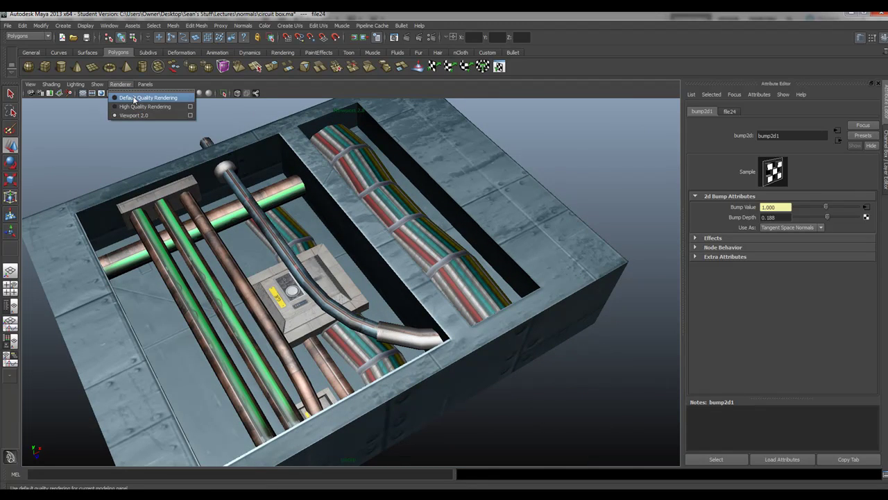
{"action": "left_click", "coordinate": [141, 107]}
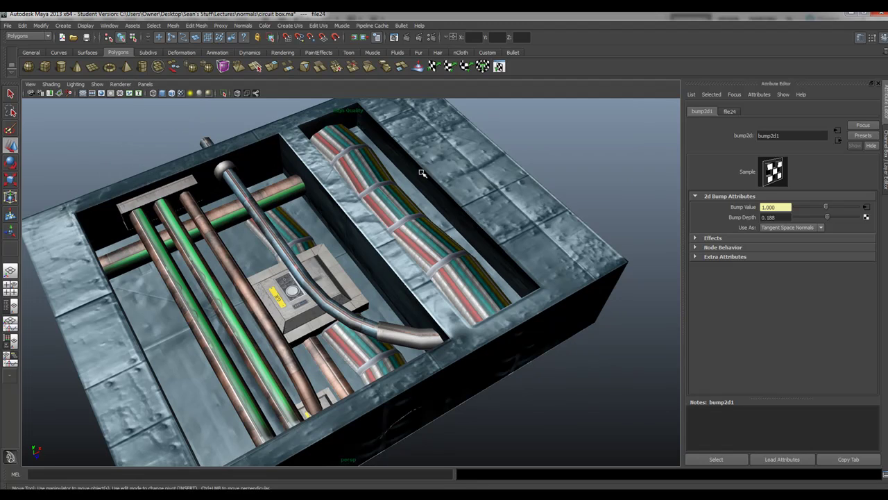
{"action": "left_click", "coordinate": [419, 40]}
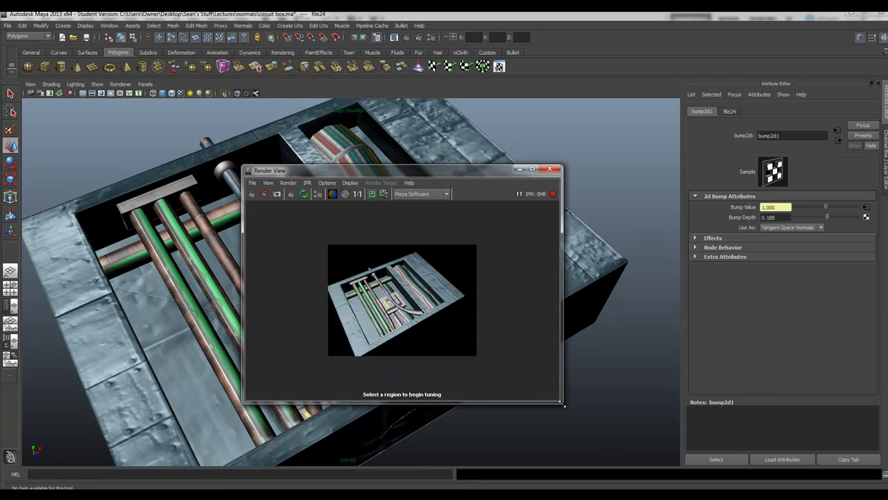
Enlarge the Render View and switch to the Rendering menu set.
{"action": "left_click_drag", "start_coordinate": [560, 403], "coordinate": [653, 469]}
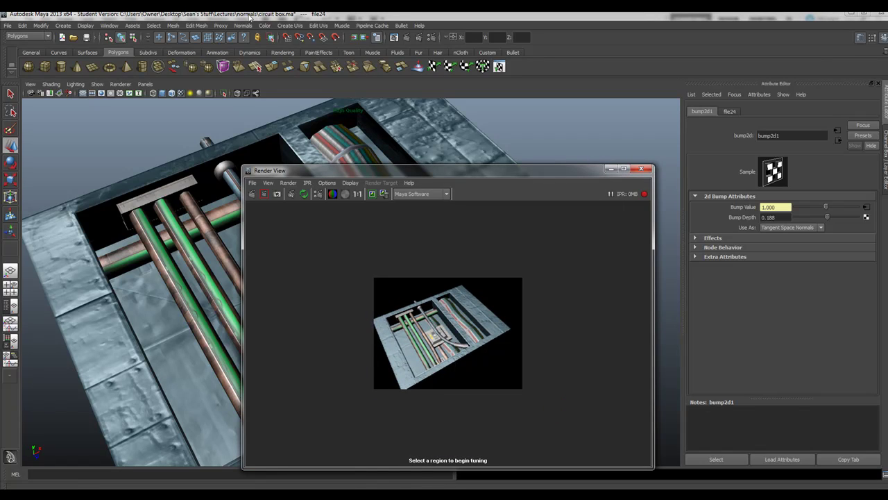
{"action": "left_click", "coordinate": [379, 105]}
{"action": "key", "text": "space"}
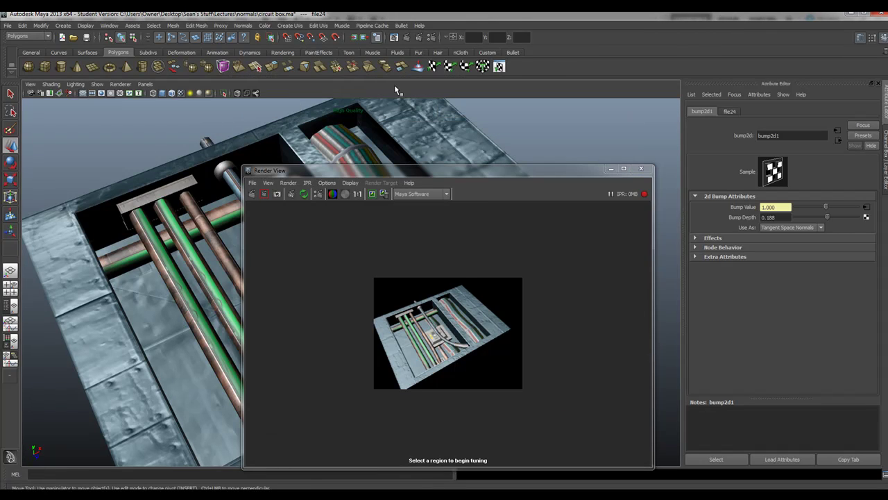
{"action": "left_click", "coordinate": [23, 38]}
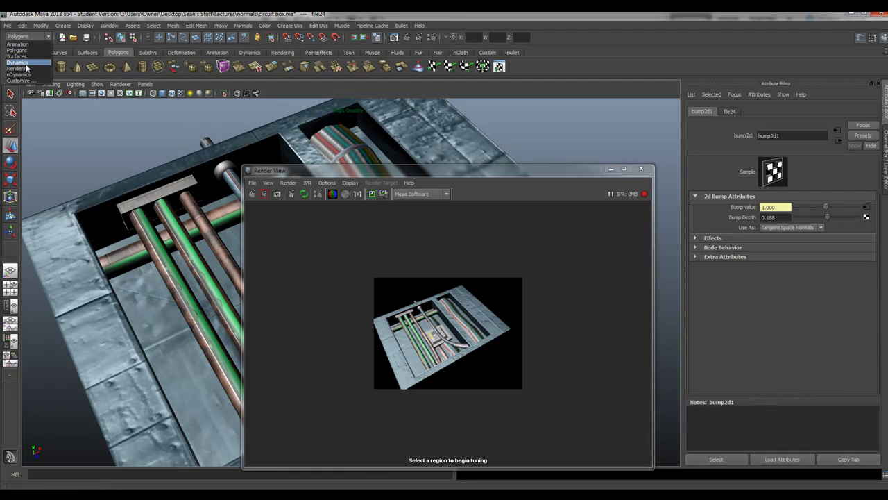
{"action": "left_click", "coordinate": [27, 68]}
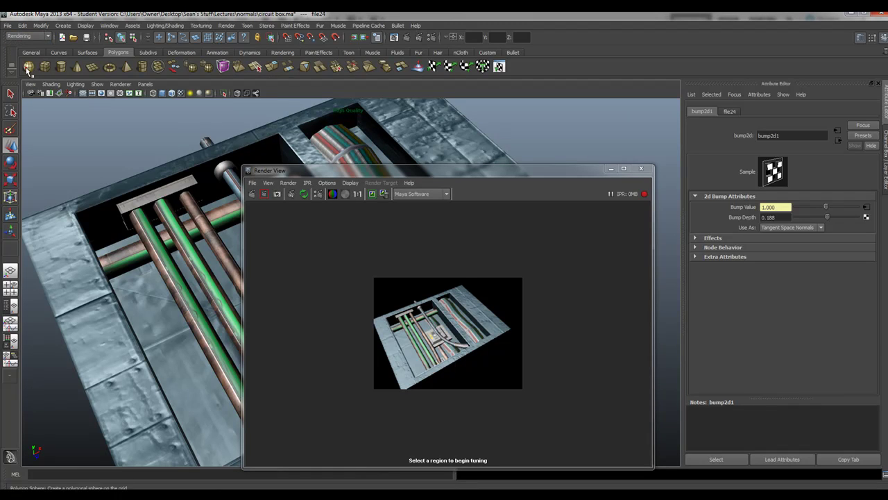
Set Test Resolution to Render Settings (640x480) and reposition the Render View.
{"action": "left_click", "coordinate": [229, 26]}
{"action": "mouse_move", "coordinate": [267, 76]}
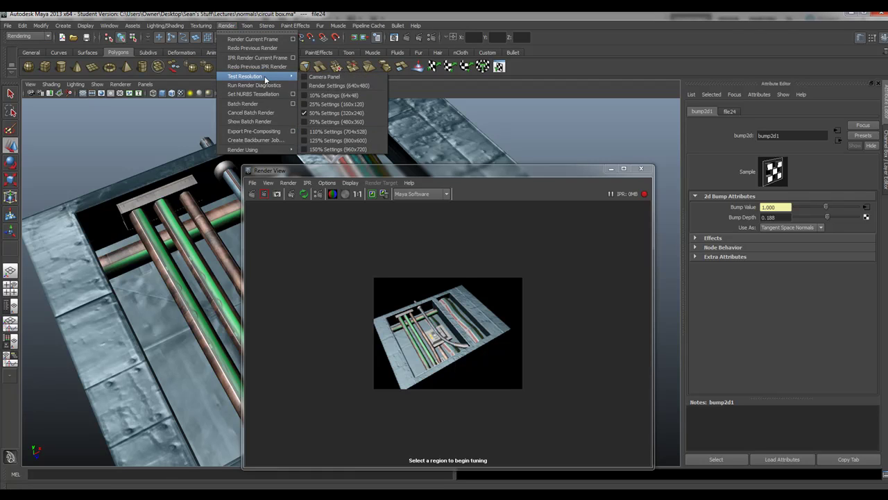
{"action": "left_click", "coordinate": [315, 86]}
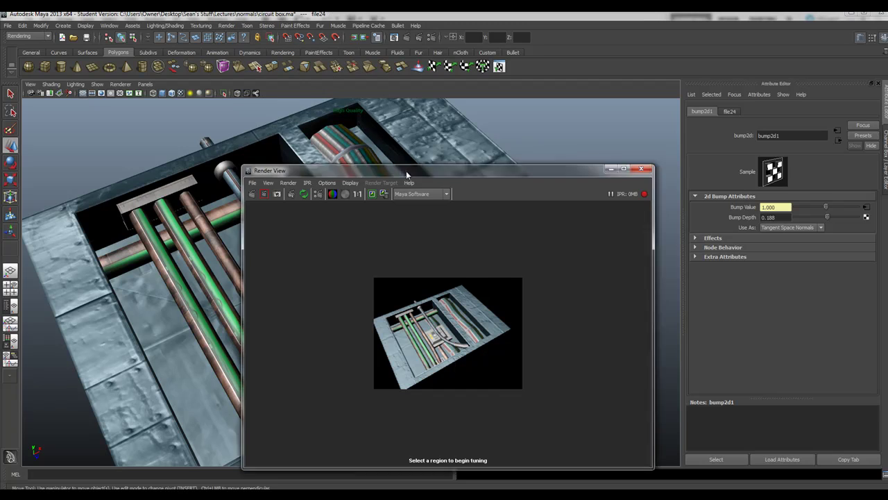
{"action": "left_click_drag", "start_coordinate": [406, 171], "coordinate": [371, 126]}
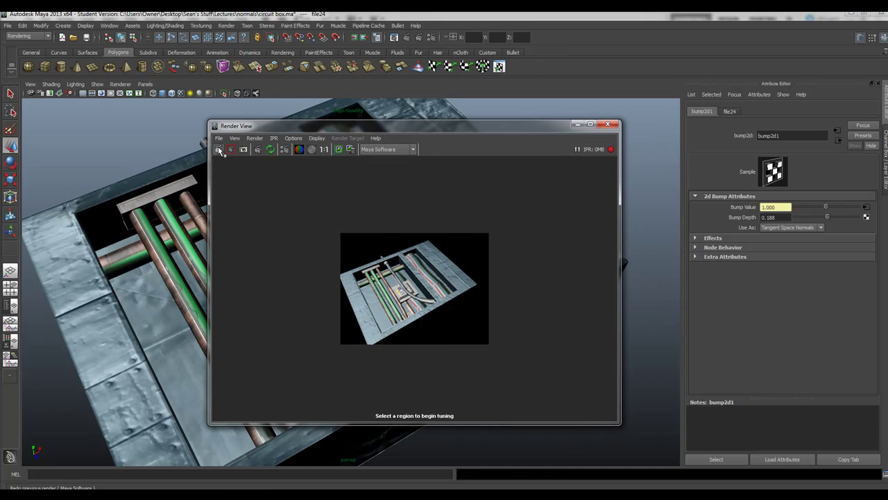
Re-render with IPR, mark a tuning region, and settle bump2d1 Bump Depth at 0.113.
{"action": "left_click", "coordinate": [221, 151]}
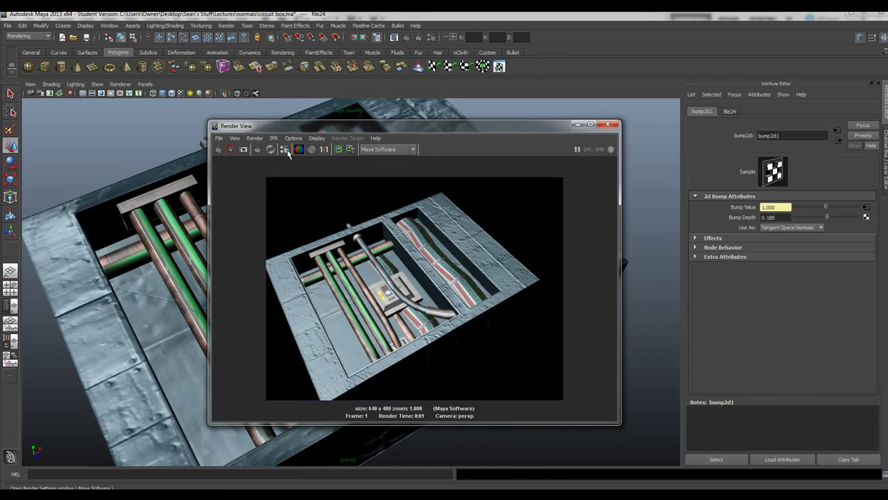
{"action": "left_click", "coordinate": [263, 151]}
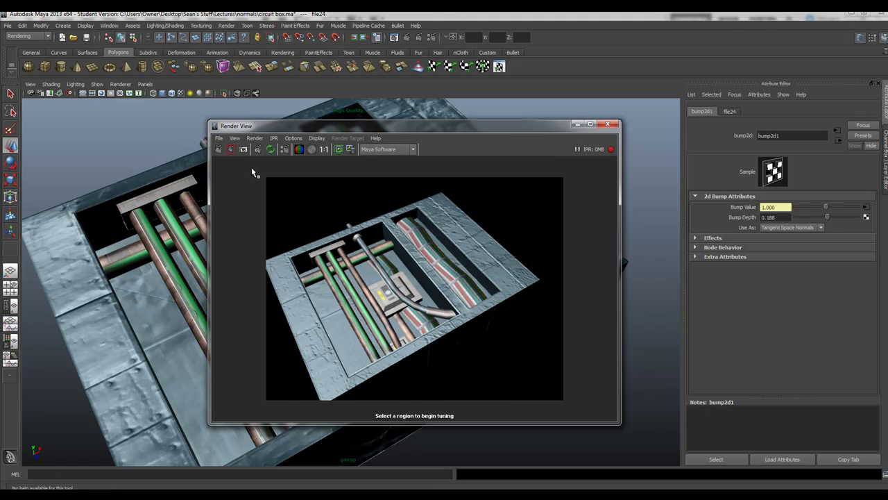
{"action": "left_click_drag", "start_coordinate": [252, 168], "coordinate": [582, 408]}
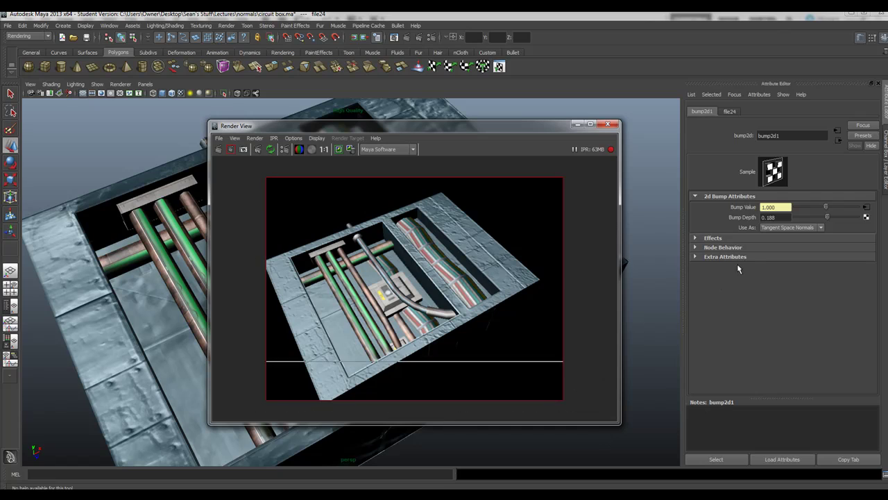
{"action": "left_click_drag", "start_coordinate": [829, 217], "coordinate": [827, 220]}
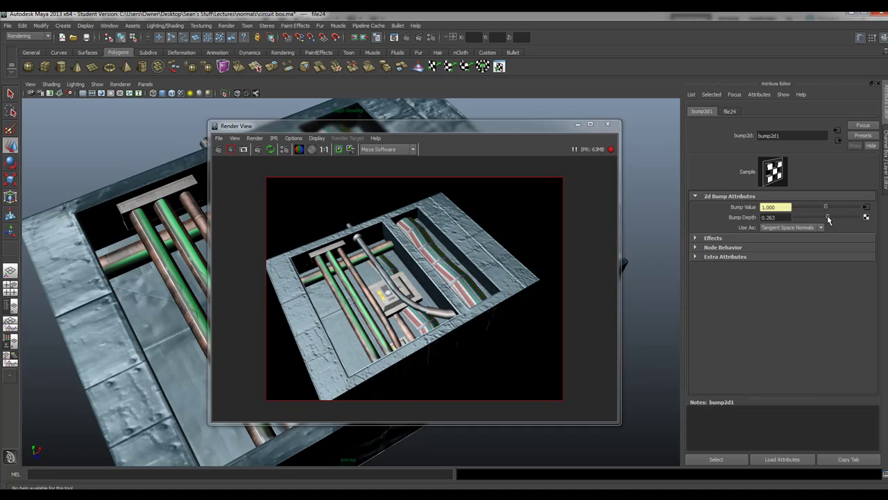
{"action": "left_click_drag", "start_coordinate": [827, 219], "coordinate": [826, 220]}
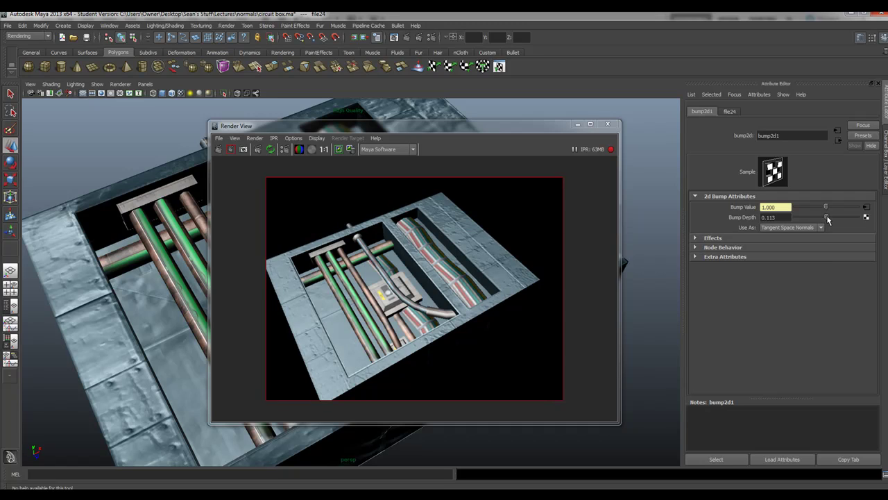
Add a file-texture bump map to the GMA_boxcirt material.
{"action": "left_click", "coordinate": [609, 126]}
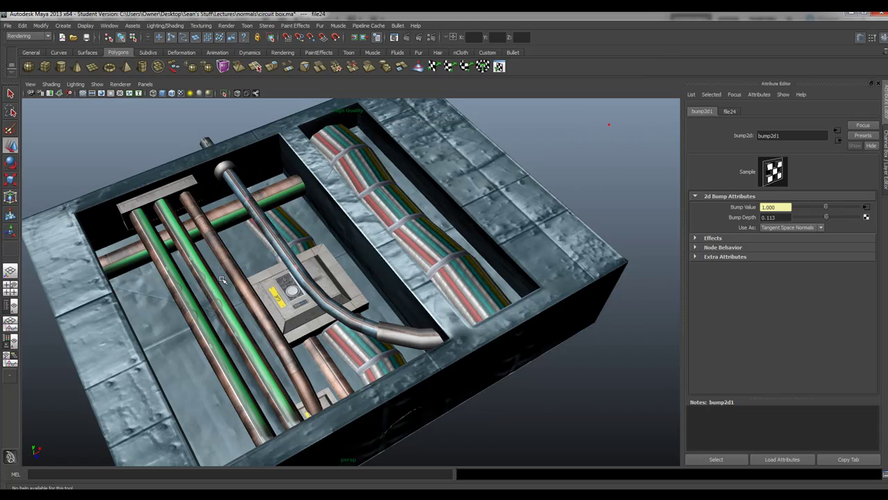
{"action": "left_click", "coordinate": [197, 255]}
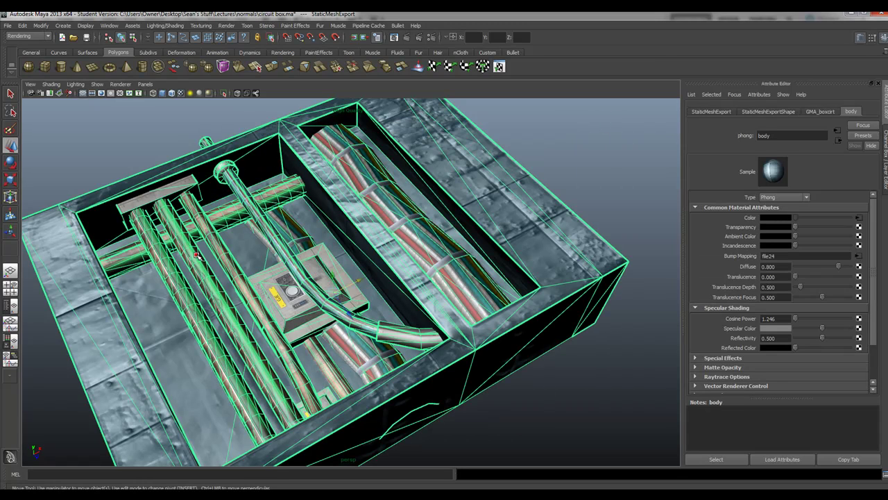
{"action": "left_click", "coordinate": [820, 111]}
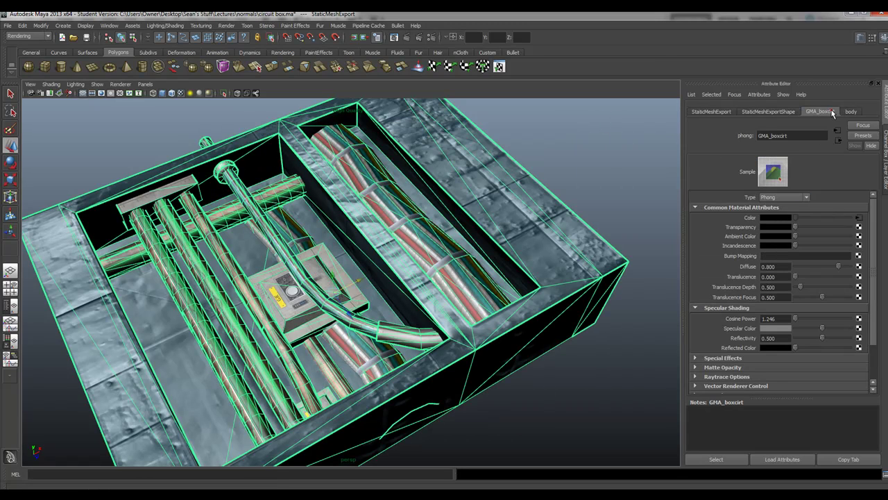
{"action": "left_click", "coordinate": [859, 256]}
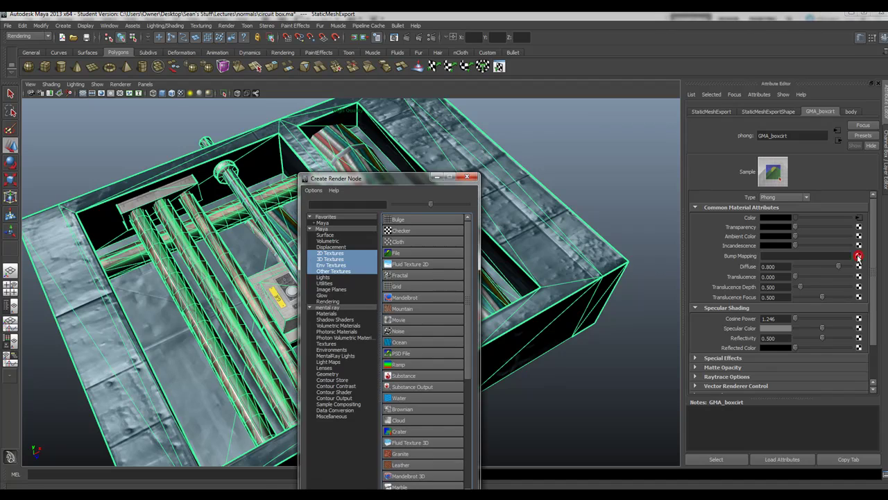
{"action": "left_click", "coordinate": [423, 254]}
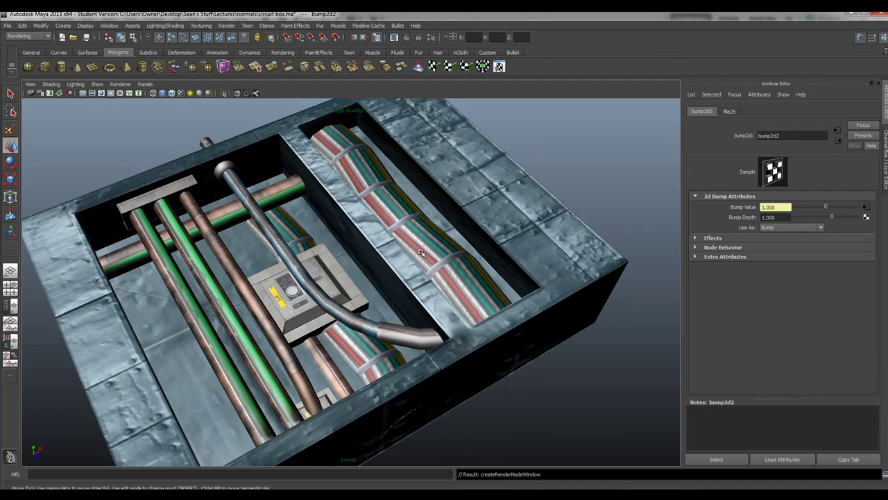
{"action": "left_click", "coordinate": [866, 208]}
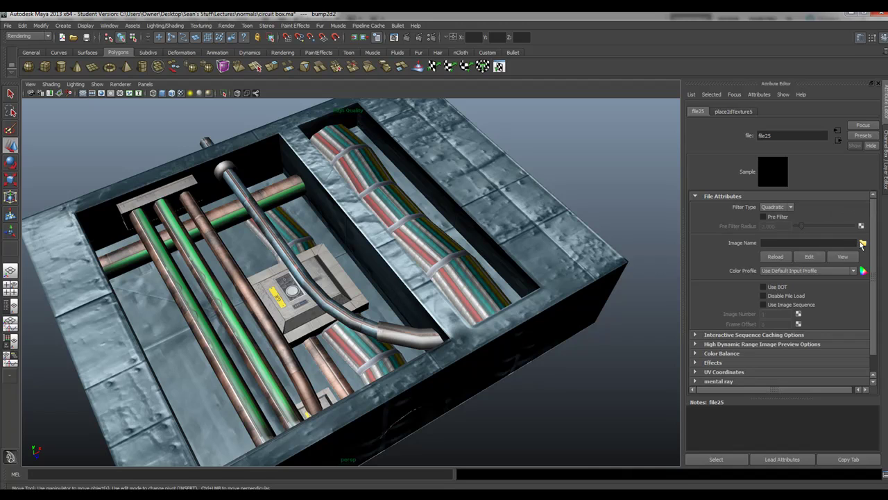
Load GMA_NEWwiresFINAL_COLOR_DEMO 2.jpg and set bump2d2 to Tangent Space Normals.
{"action": "left_click", "coordinate": [863, 244]}
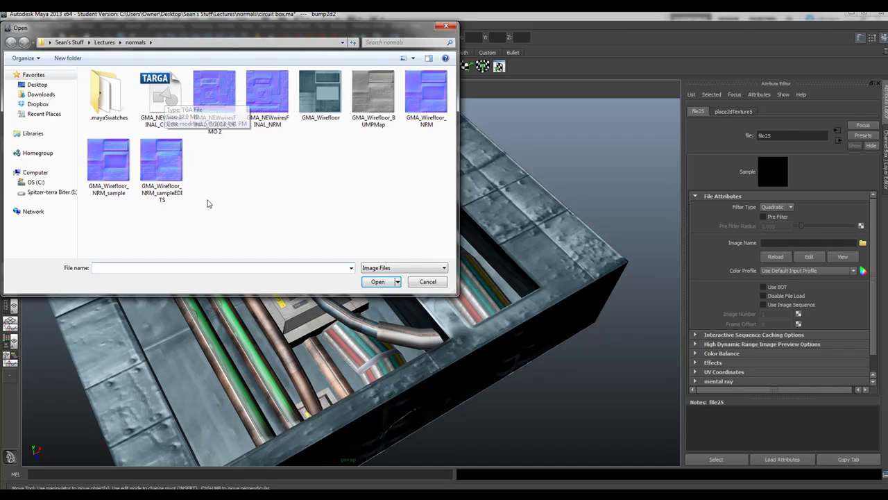
{"action": "left_click", "coordinate": [215, 83]}
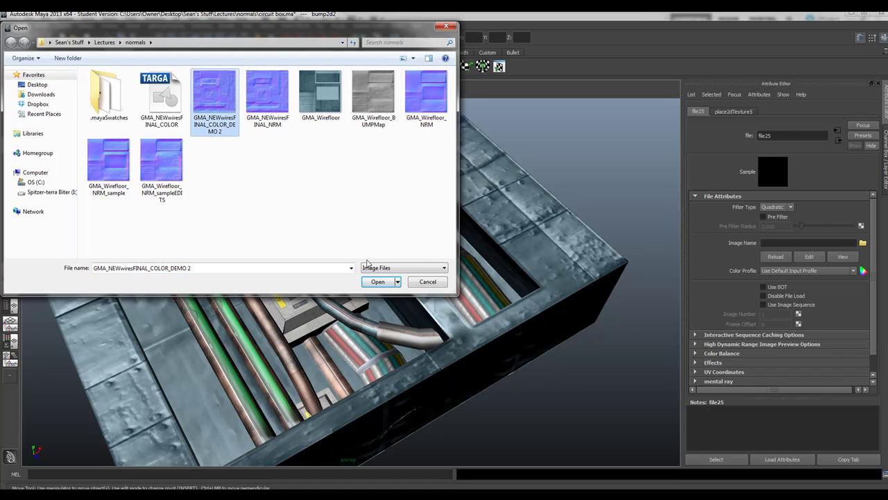
{"action": "left_click", "coordinate": [377, 282]}
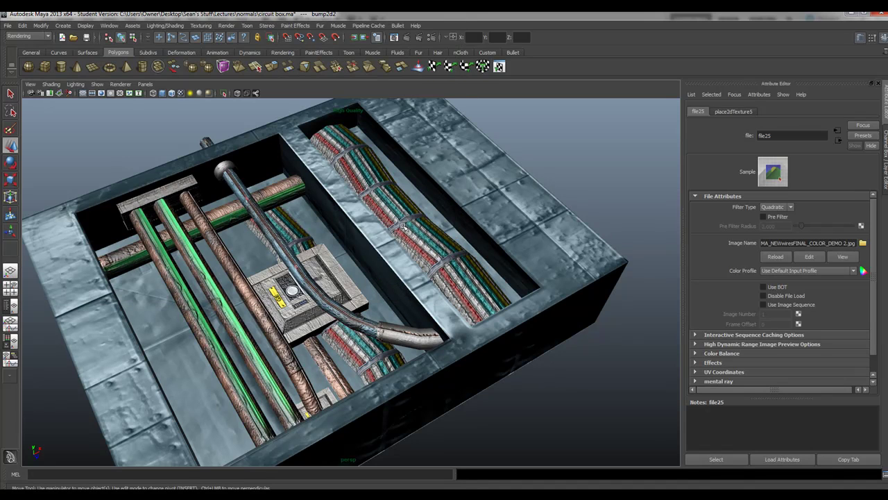
{"action": "left_click", "coordinate": [839, 140]}
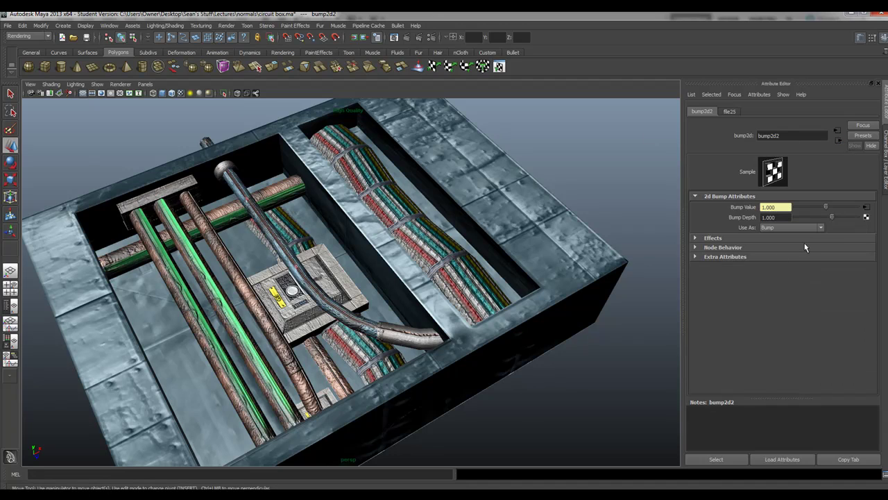
{"action": "left_click", "coordinate": [820, 228]}
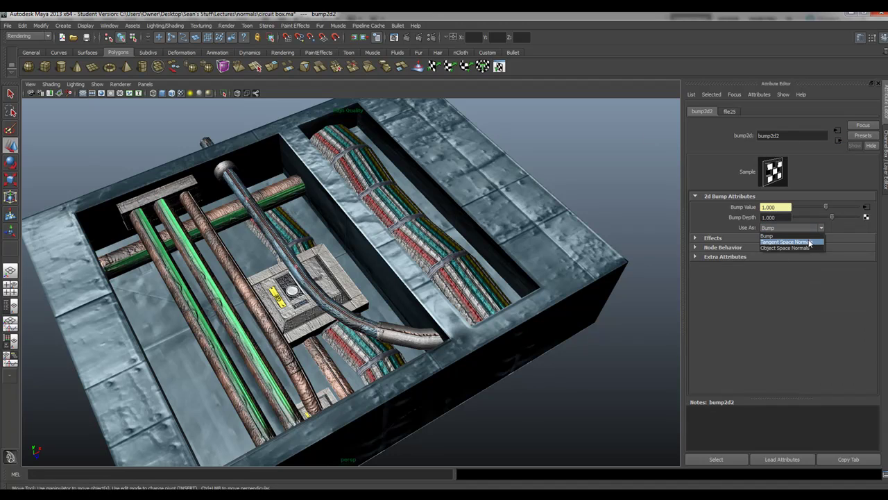
{"action": "left_click", "coordinate": [809, 242]}
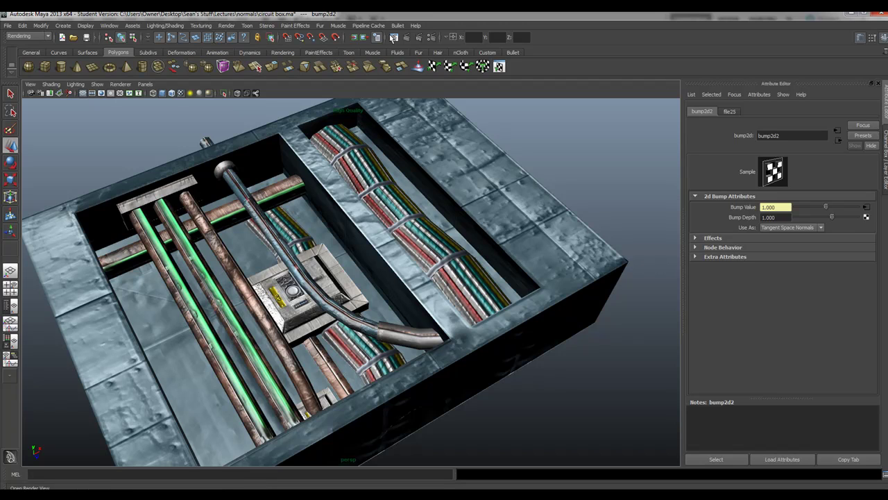
Run IPR over the whole image and tune bump2d2 Bump Depth to 1.466.
{"action": "left_click", "coordinate": [419, 39]}
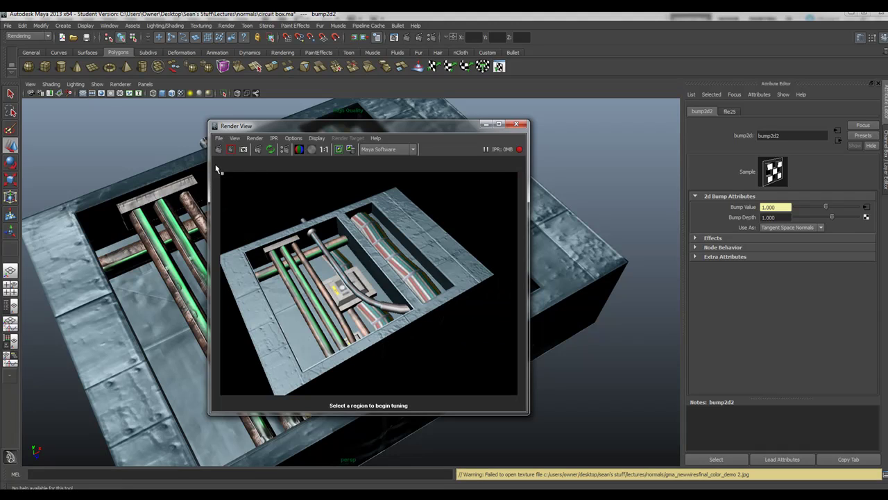
{"action": "left_click_drag", "start_coordinate": [219, 171], "coordinate": [531, 405]}
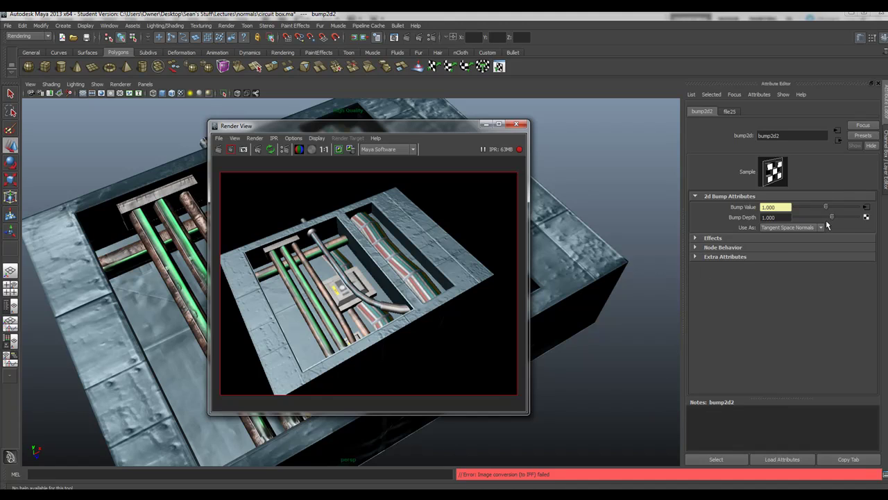
{"action": "left_click_drag", "start_coordinate": [835, 218], "coordinate": [840, 219]}
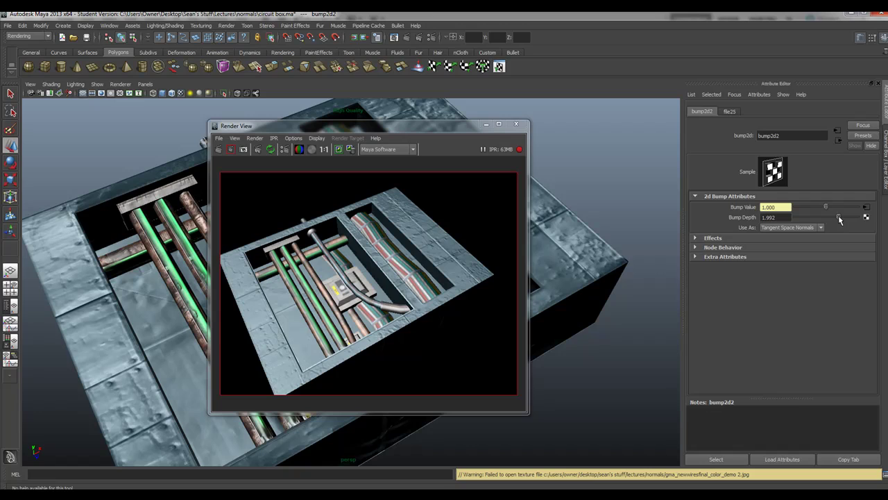
{"action": "left_click_drag", "start_coordinate": [839, 220], "coordinate": [836, 221]}
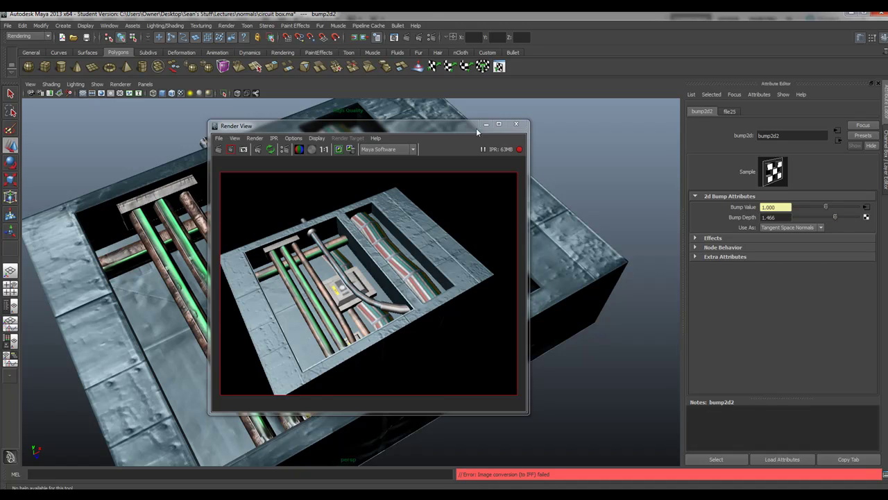
Close Render View and swap bump2d2's old Bump Value texture for a new file node.
{"action": "left_click", "coordinate": [517, 126]}
{"action": "right_click", "coordinate": [742, 208]}
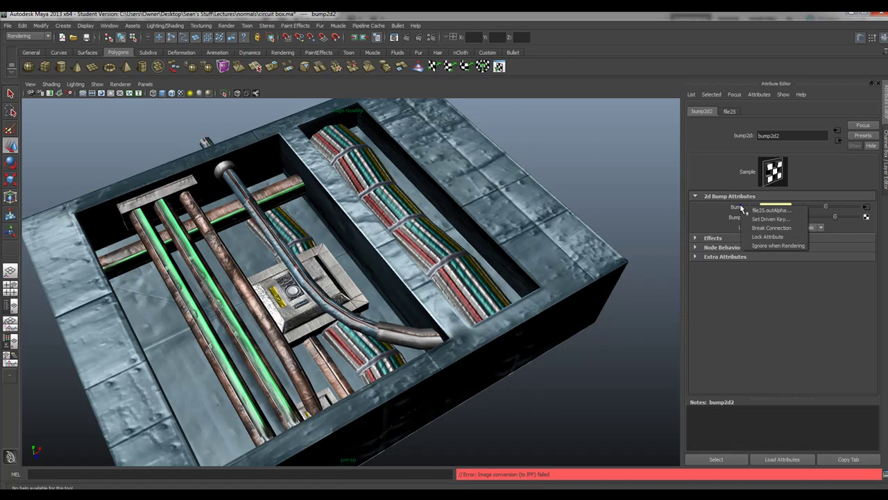
{"action": "left_click", "coordinate": [753, 228]}
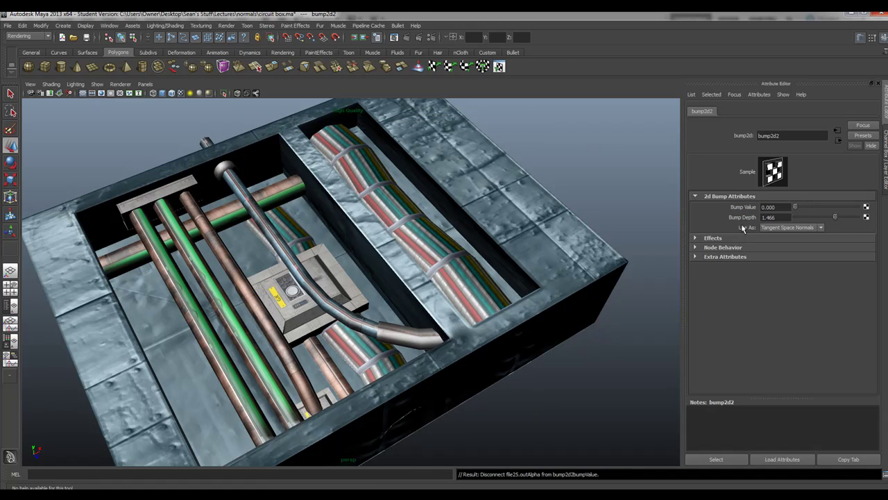
{"action": "left_click", "coordinate": [866, 207]}
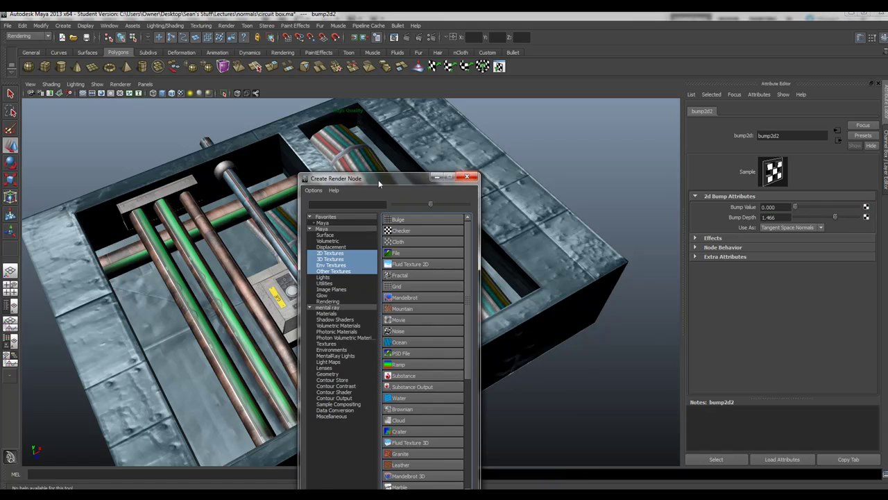
{"action": "left_click", "coordinate": [428, 251]}
Load GMA_NEWwiresFINAL_NRM.jpg into the new texture and start a fresh IPR render.
{"action": "left_click", "coordinate": [863, 244]}
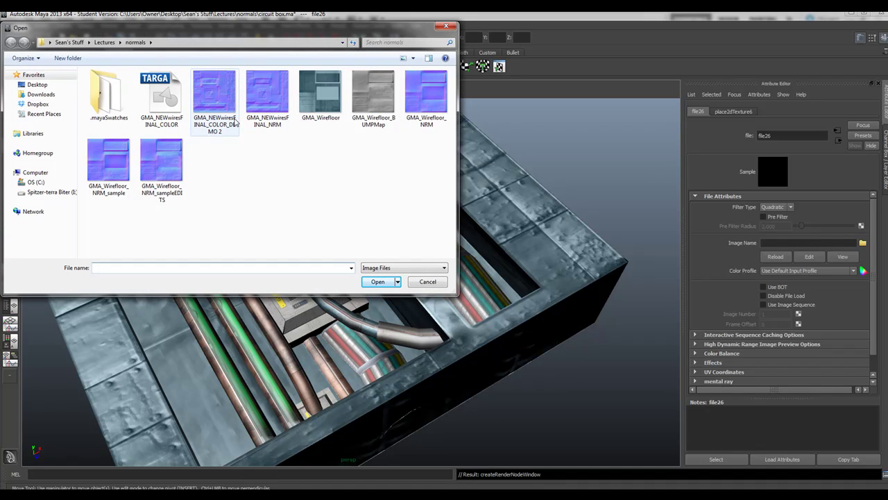
{"action": "left_click", "coordinate": [260, 92]}
{"action": "left_click", "coordinate": [377, 281]}
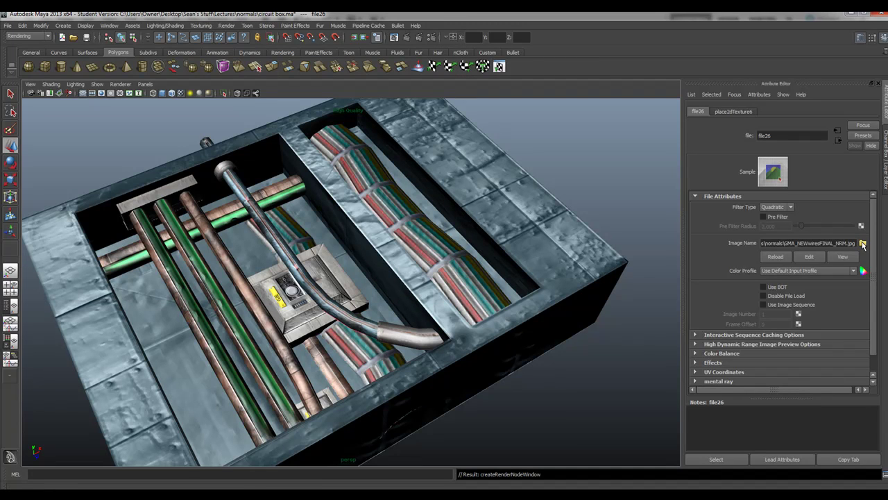
{"action": "left_click", "coordinate": [837, 140]}
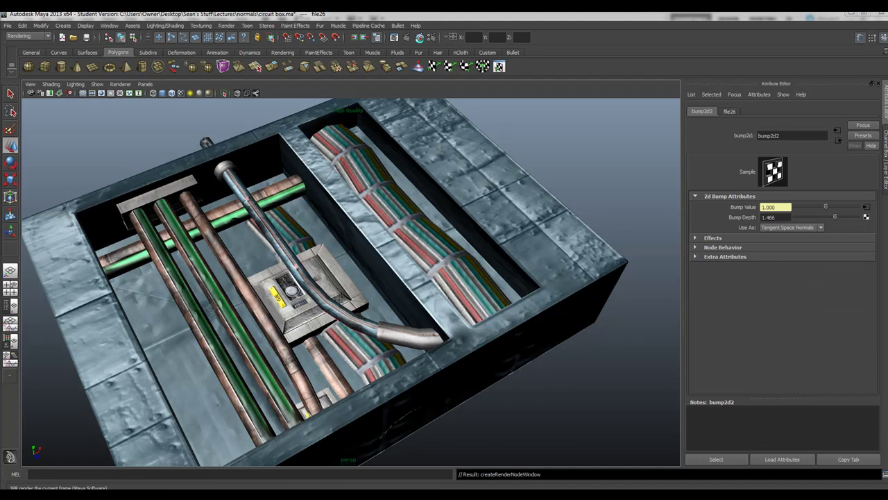
{"action": "left_click", "coordinate": [420, 39]}
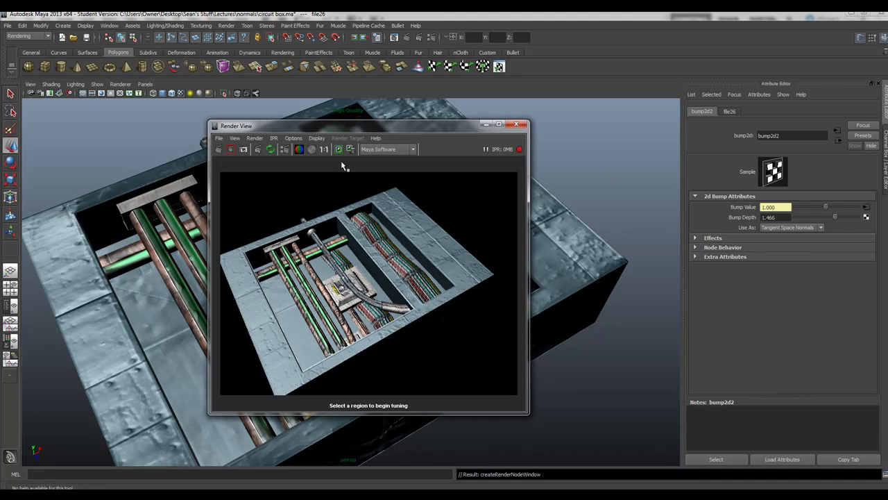
Mark an IPR tuning region over the render and drag bump2d2 Bump Depth down to 0.263.
{"action": "left_click_drag", "start_coordinate": [215, 166], "coordinate": [498, 378]}
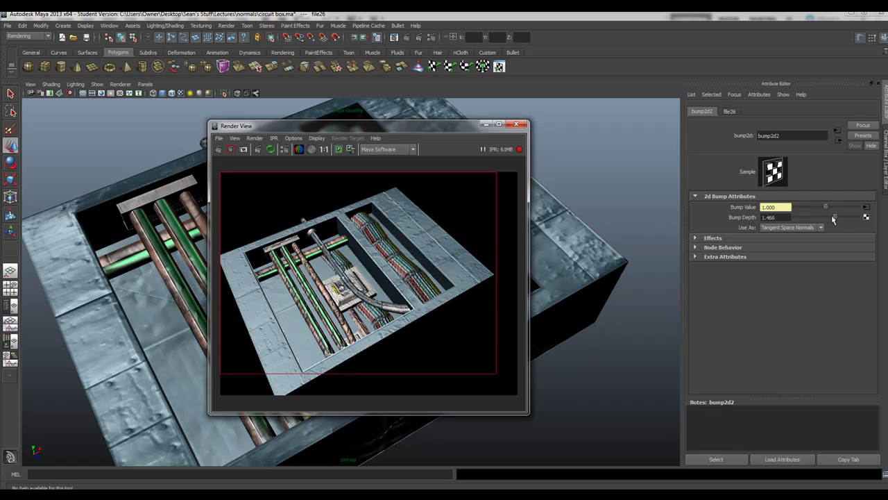
{"action": "left_click_drag", "start_coordinate": [835, 217], "coordinate": [828, 221]}
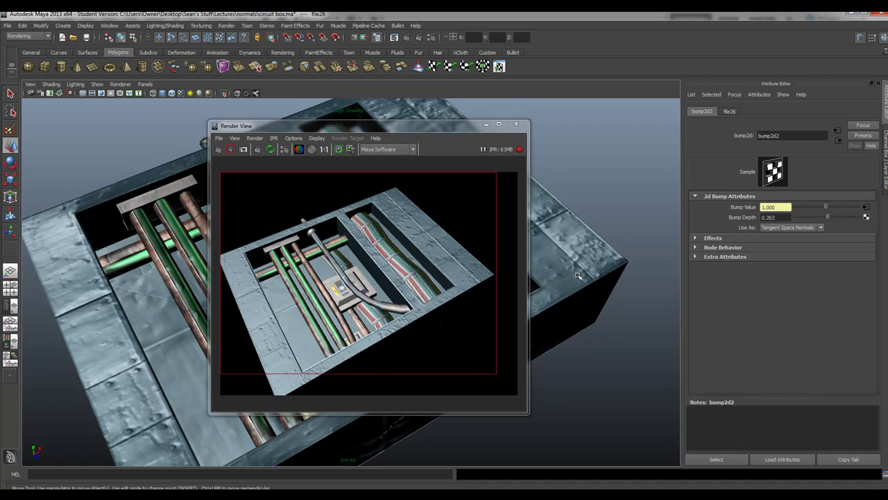
Orbit to the box's far side, then close the Render View window.
{"action": "left_click_drag", "start_coordinate": [577, 271], "coordinate": [511, 272], "text": "alt"}
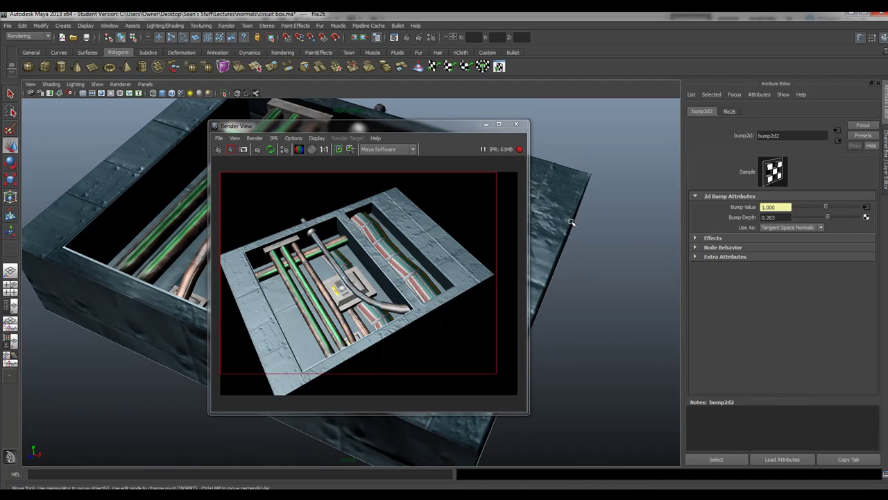
{"action": "left_click_drag", "start_coordinate": [568, 211], "coordinate": [473, 218], "text": "alt"}
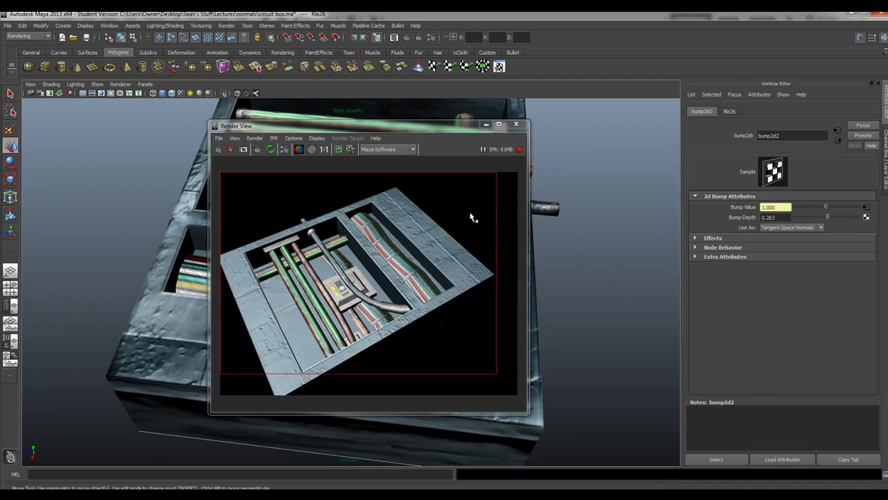
{"action": "left_click", "coordinate": [516, 124]}
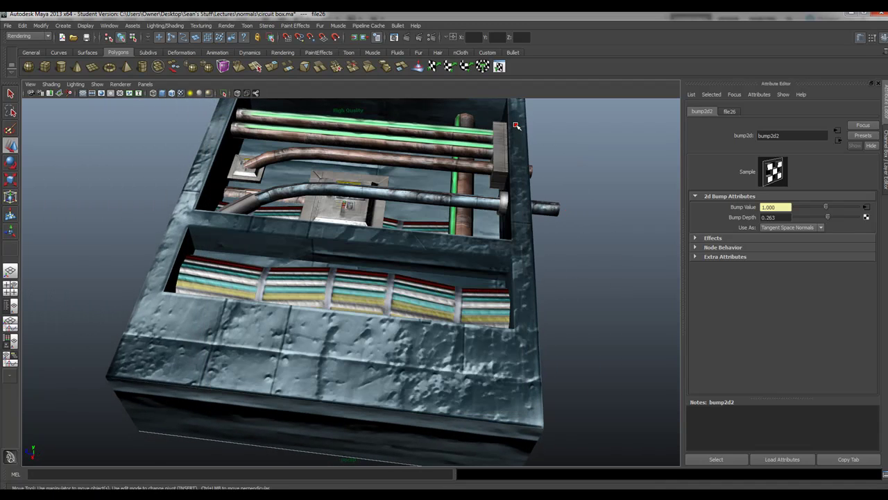
Zoom and tumble to inspect the normal-mapped circuit box from above.
{"action": "scroll", "coordinate": [451, 301], "scroll_direction": "down", "scroll_amount": 3}
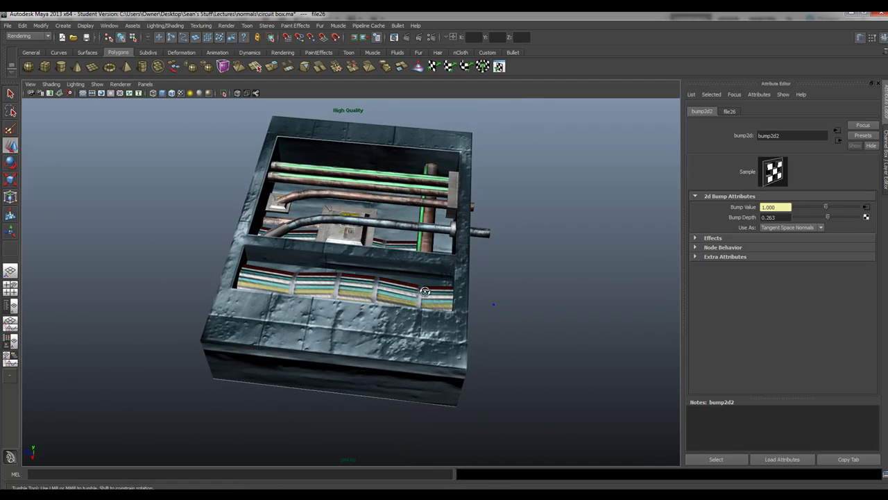
{"action": "left_click_drag", "start_coordinate": [451, 302], "coordinate": [349, 290], "text": "alt"}
{"action": "scroll", "coordinate": [324, 270], "scroll_direction": "up", "scroll_amount": 3}
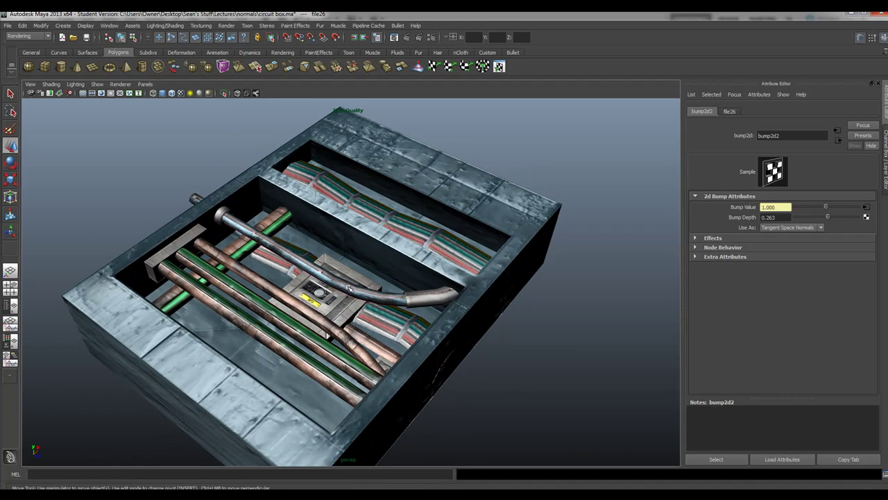